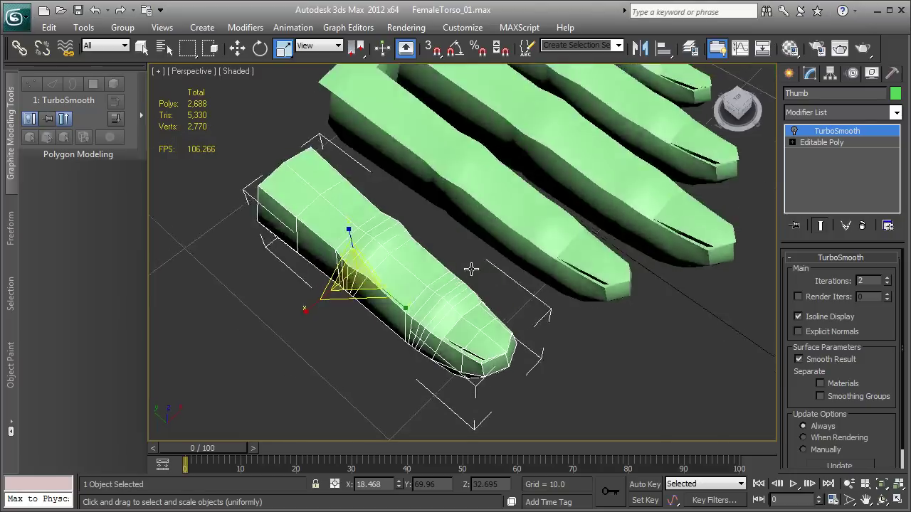
Step: Rotate the Thumb about its vertical Z axis, then tilt it about its local Y axis
key(w)
mouse_move(541, 285)
alt+middle_down()
mouse_move(393, 278)
mouse_move(510, 254)
alt+middle_up()
key(e)
drag(479, 258, 462, 299)
mouse_move(390, 315)
alt+middle_down()
mouse_move(274, 214)
mouse_move(466, 225)
mouse_move(504, 250)
mouse_move(476, 258)
alt+middle_up()
key(w)
key(e)
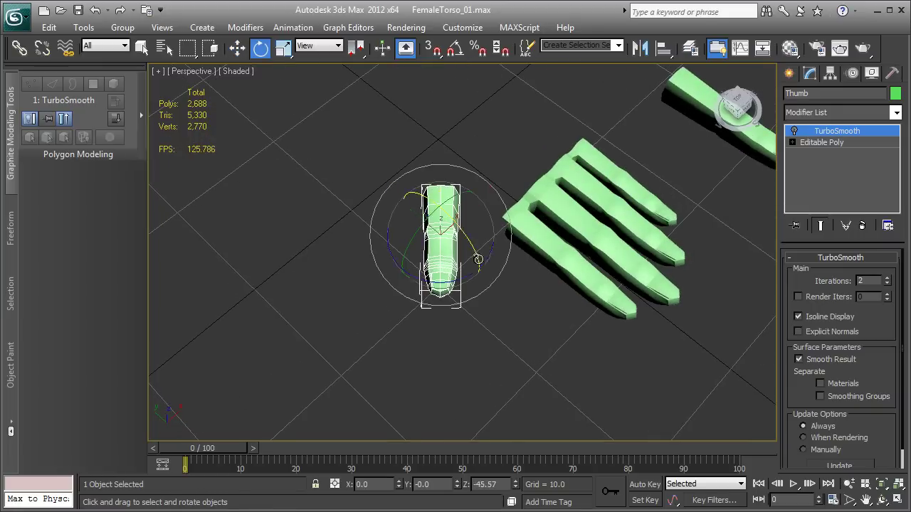
mouse_move(476, 258)
mouse_down()
mouse_move(470, 267)
mouse_move(484, 254)
mouse_up()
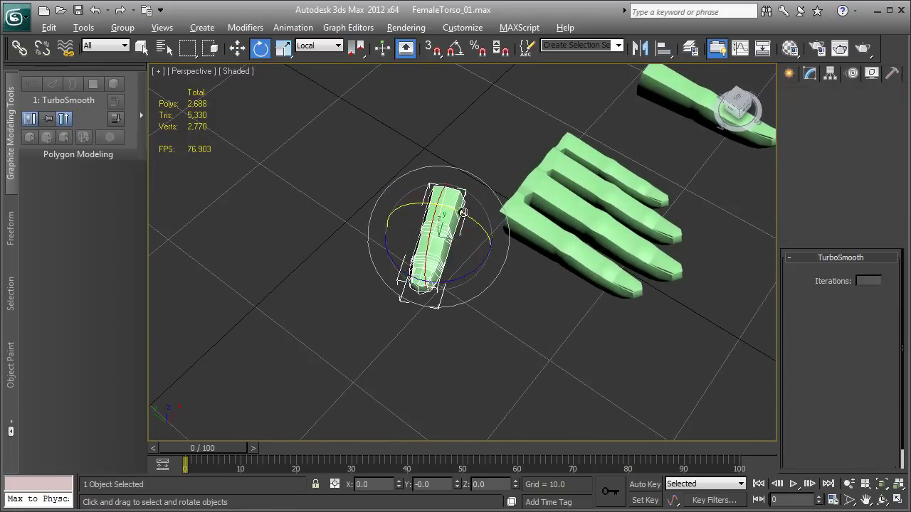
drag(439, 217, 427, 214)
alt+middle_drag(427, 214, 498, 235)
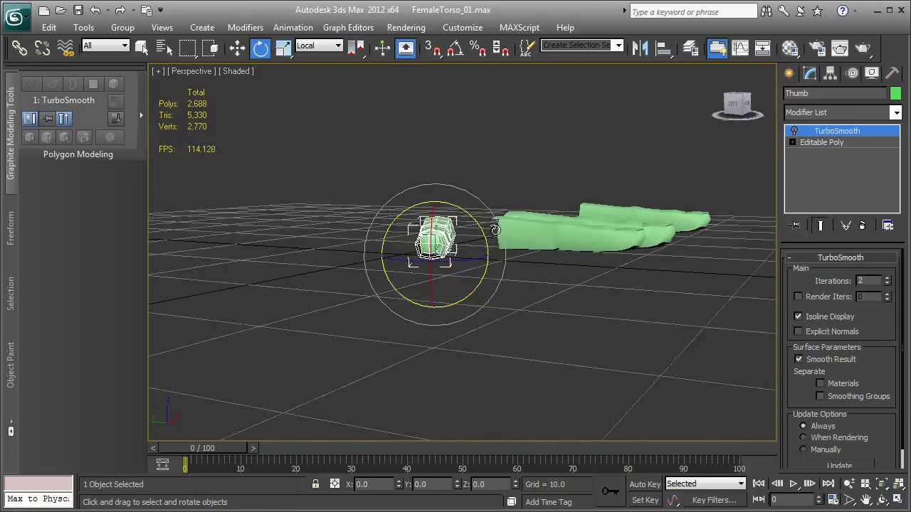
click(852, 74)
click(830, 73)
Step: With Affect Pivot Only enabled, rotate the thumb's pivot by 90 degrees
click(841, 163)
mouse_move(427, 199)
alt+middle_down()
mouse_move(419, 179)
mouse_move(521, 252)
mouse_move(546, 303)
alt+middle_up()
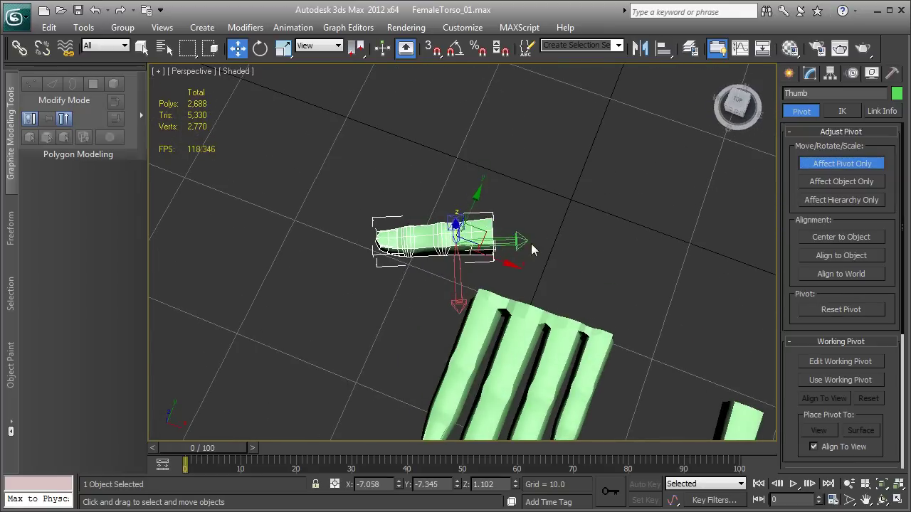
mouse_move(531, 244)
alt+middle_down()
mouse_move(454, 228)
mouse_move(465, 266)
alt+middle_up()
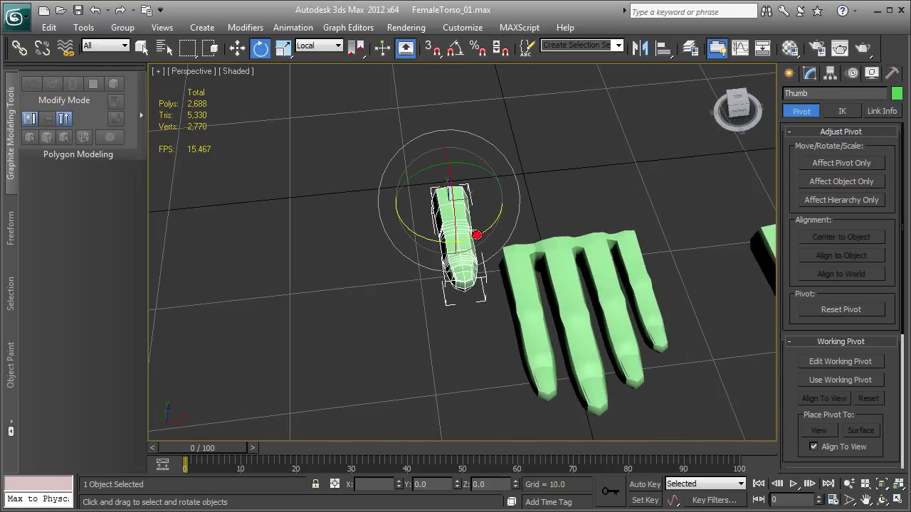
drag(476, 234, 455, 213)
alt+middle_drag(455, 214, 462, 189)
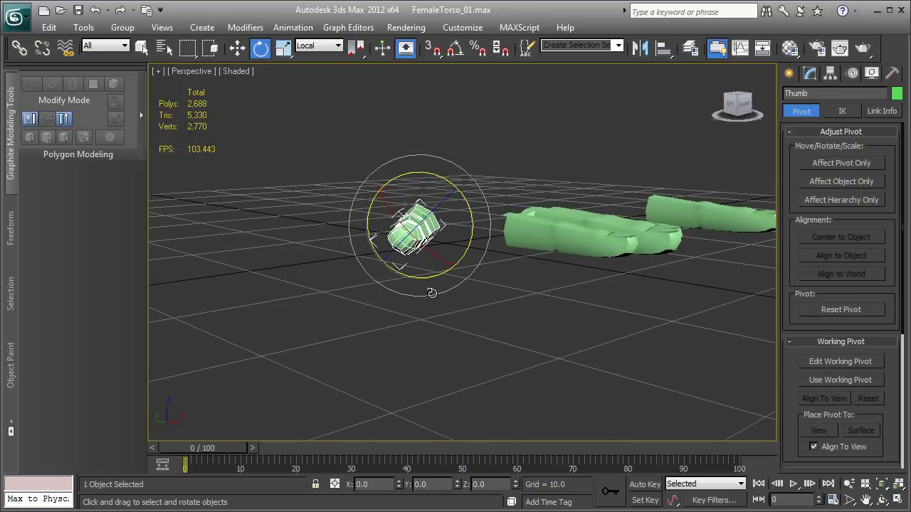
mouse_move(432, 293)
alt+middle_down()
mouse_move(468, 338)
mouse_move(416, 322)
mouse_move(484, 304)
mouse_move(427, 319)
mouse_move(410, 432)
alt+middle_up()
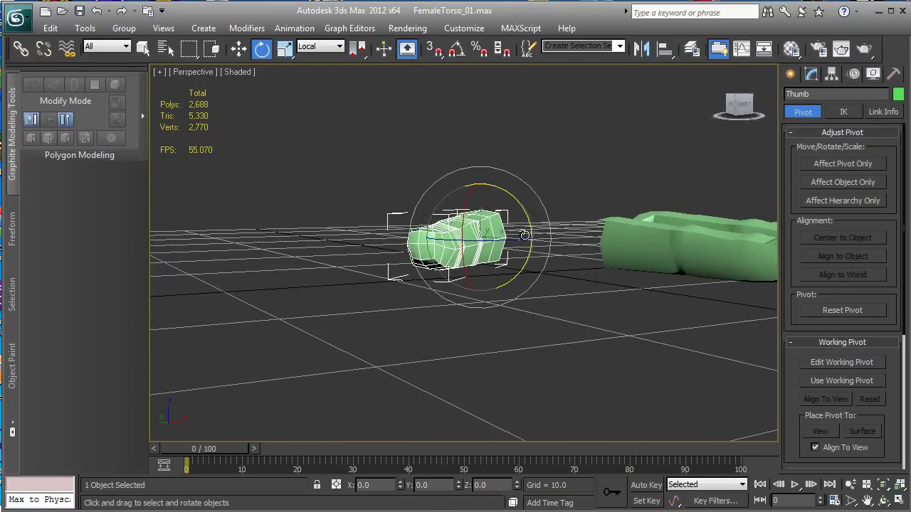
mouse_move(425, 482)
alt+middle_down()
mouse_move(533, 443)
mouse_move(689, 333)
mouse_move(578, 346)
mouse_move(545, 368)
mouse_move(510, 484)
mouse_move(499, 494)
mouse_move(541, 398)
alt+middle_up()
text(90)
key(Return)
Step: Move the thumb's pivot to its base end
click(843, 163)
key(w)
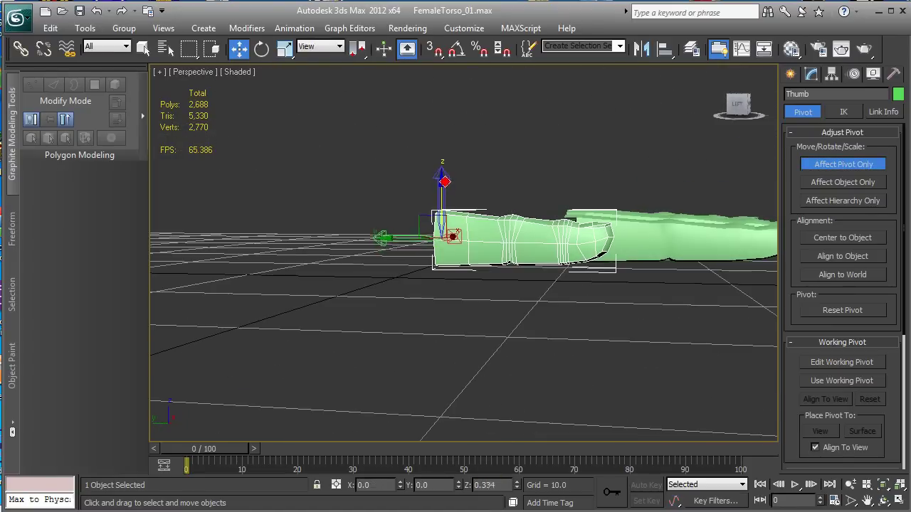
alt+middle_drag(696, 207, 484, 271)
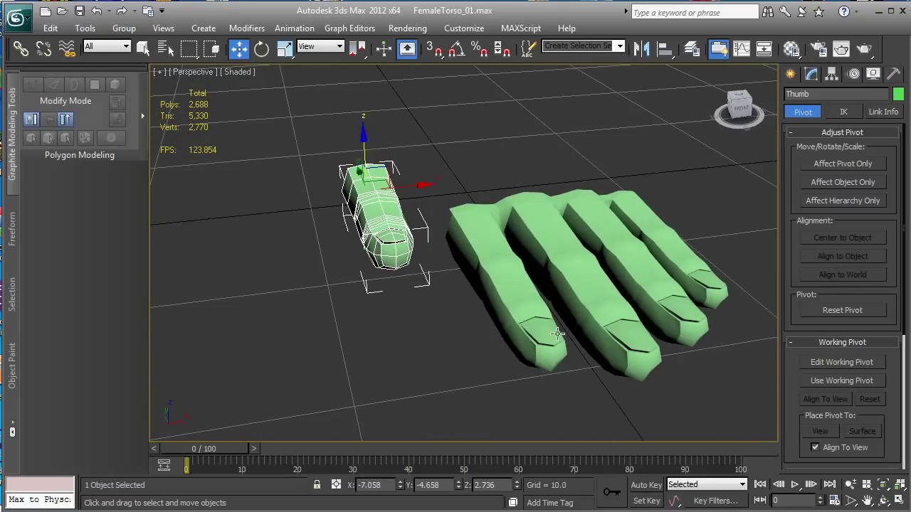
Step: Save the scene as FemaleTorso_02
click(23, 23)
click(32, 177)
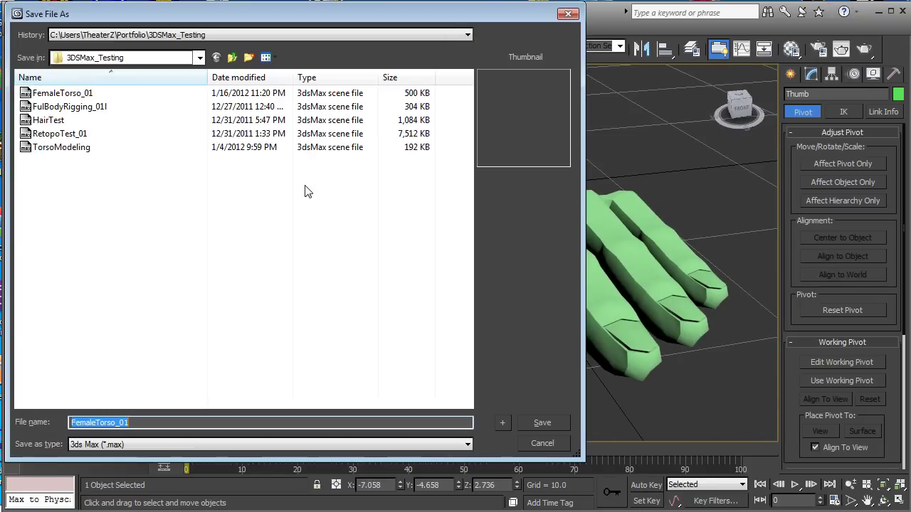
click(145, 422)
key(BackSpace)
text(2)
key(Return)
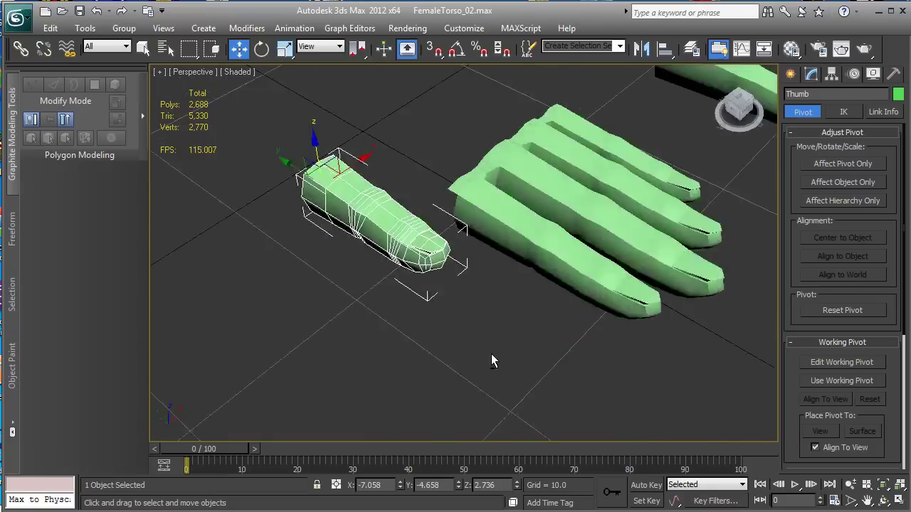
Step: Rotate the thumb 90 degrees about Z and 90 degrees about Y
alt+middle_drag(492, 360, 432, 273)
text(90)
key(Return)
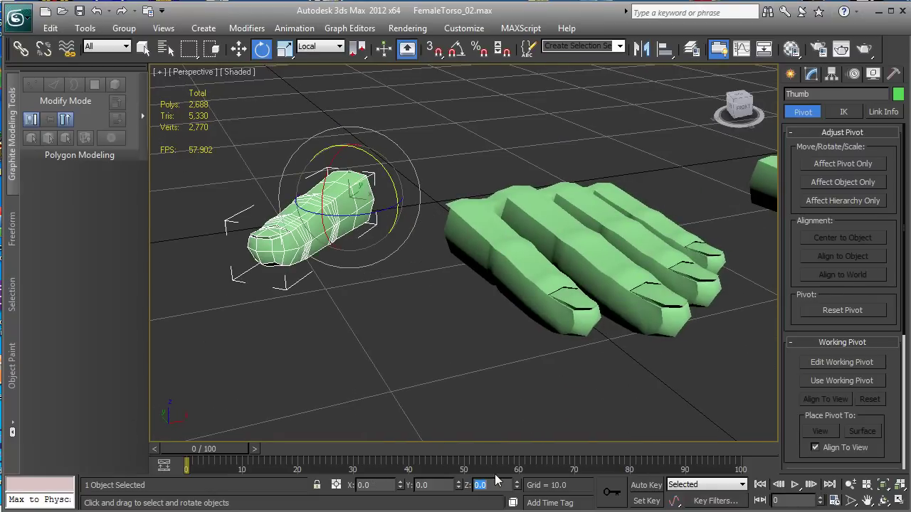
text(90)
key(Return)
Step: Angle the thumb toward the hand and lower it slightly along Z
mouse_move(424, 326)
alt+middle_down()
mouse_move(441, 367)
mouse_move(452, 368)
mouse_move(418, 328)
mouse_move(433, 287)
mouse_move(463, 257)
alt+middle_up()
drag(321, 192, 281, 224)
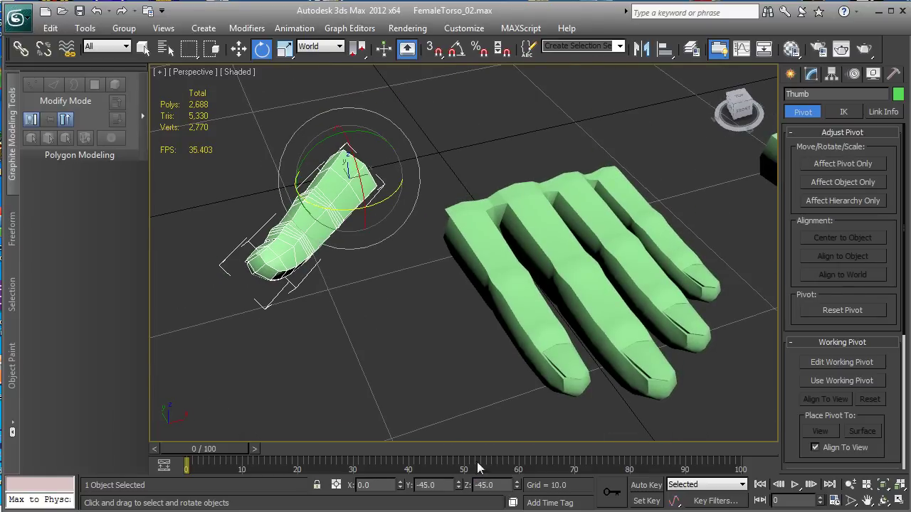
drag(316, 144, 318, 176)
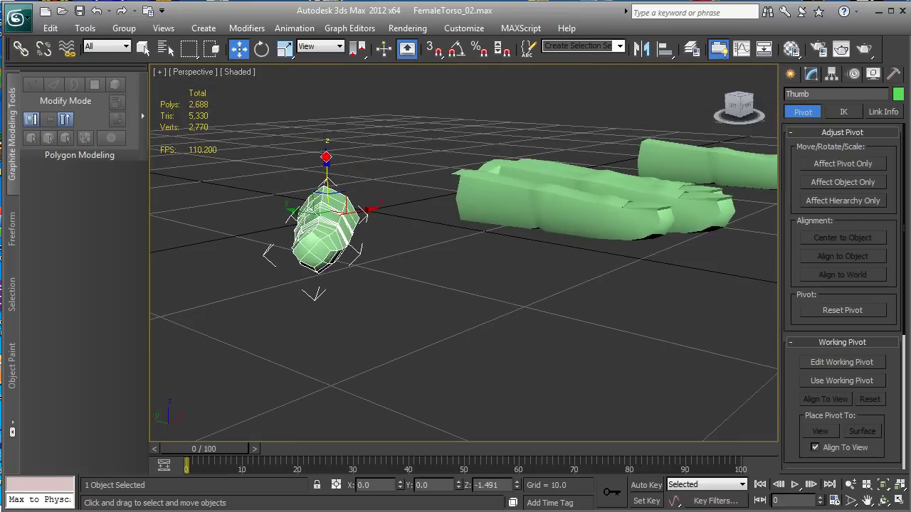
scroll(334, 149, up, 3)
alt+middle_drag(335, 149, 519, 297)
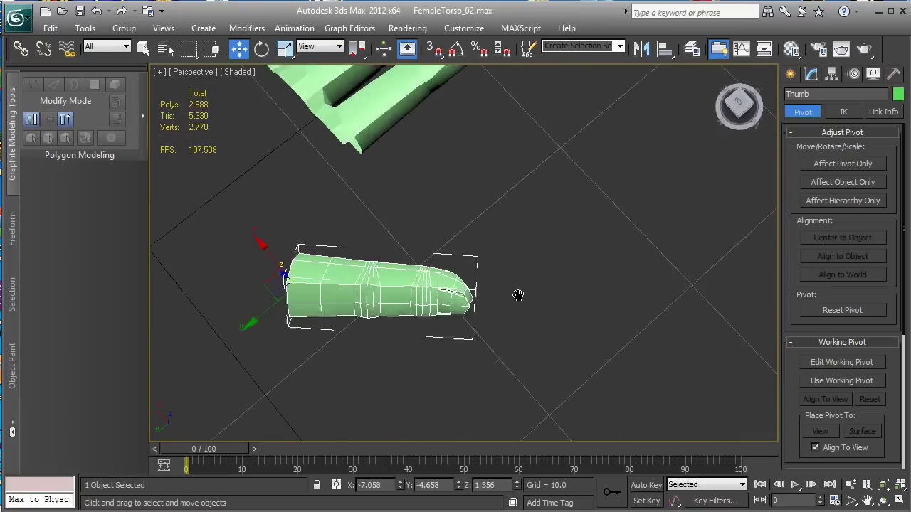
alt+middle_drag(366, 292, 277, 306)
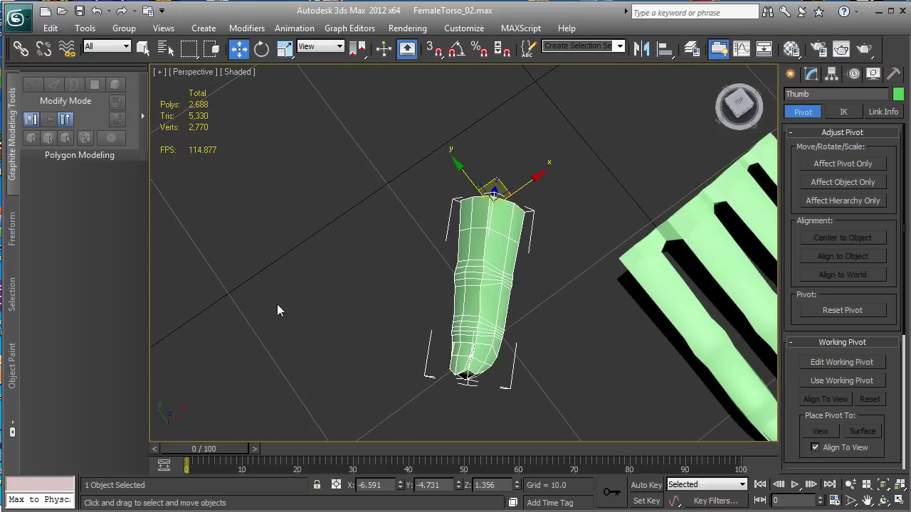
Step: Scale the thumb non-uniformly to 117% on two axes to widen it
key(r)
mouse_move(476, 340)
alt+middle_down()
mouse_move(479, 288)
mouse_move(429, 295)
alt+middle_up()
drag(413, 266, 403, 275)
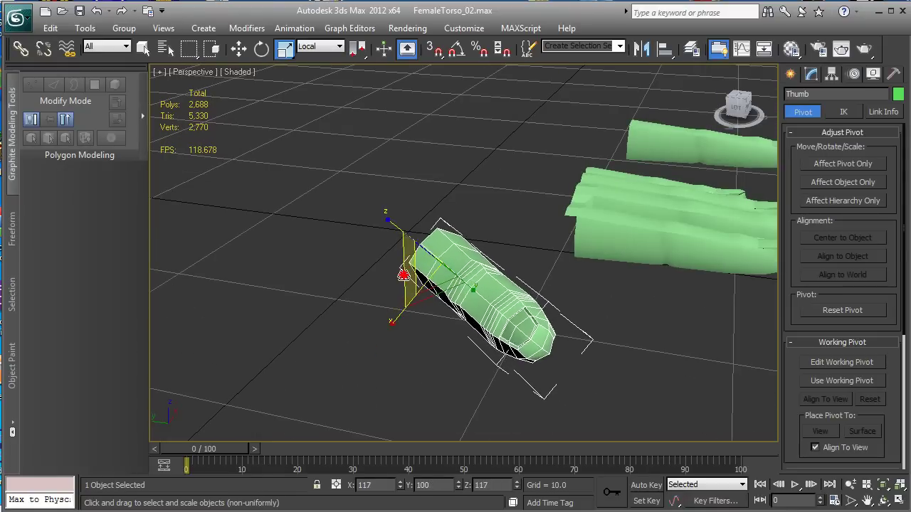
alt+middle_drag(404, 275, 468, 220)
Step: Open the thumb's Editable Poly in the Modify panel's stack
click(809, 75)
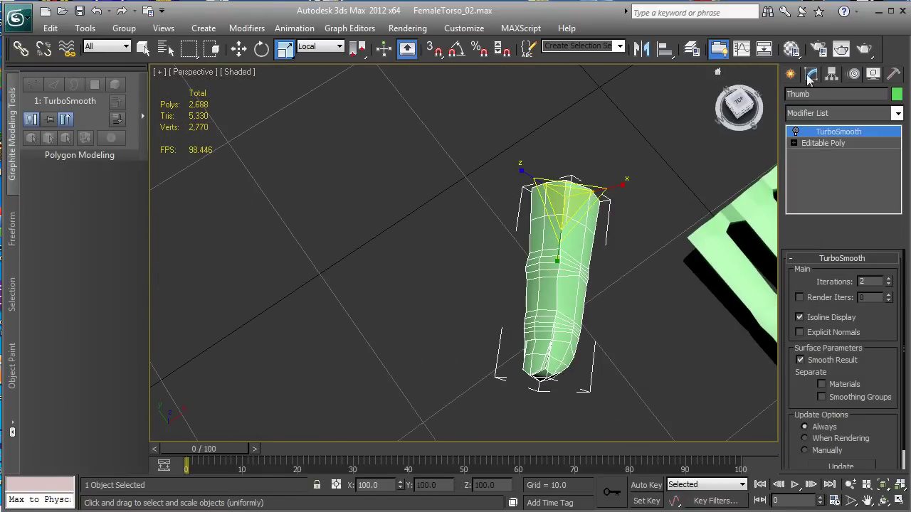
click(818, 143)
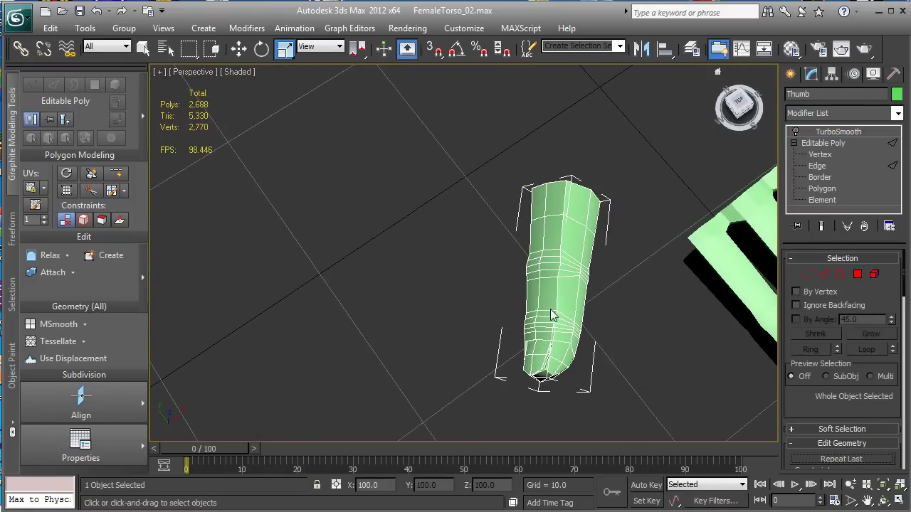
alt+middle_drag(552, 316, 636, 198)
key(2)
click(834, 143)
key(w)
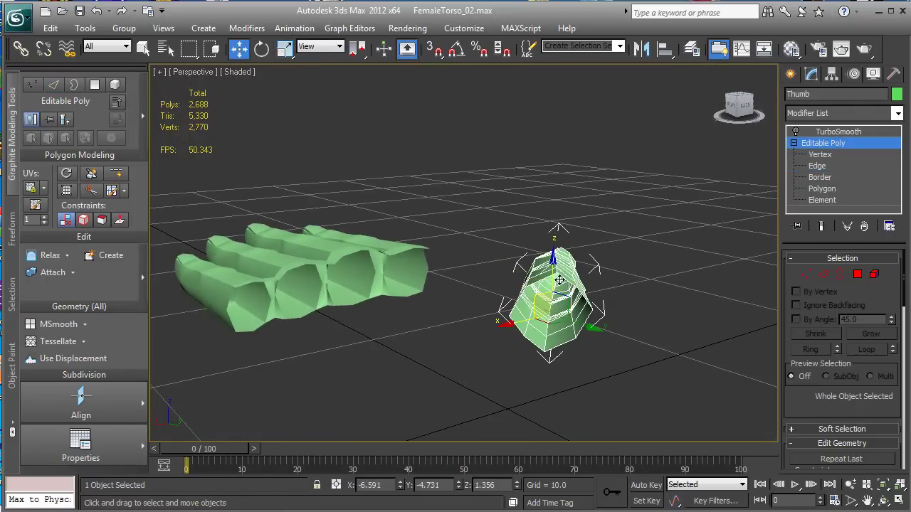
mouse_move(577, 225)
alt+middle_down()
mouse_move(599, 352)
mouse_move(578, 244)
alt+middle_up()
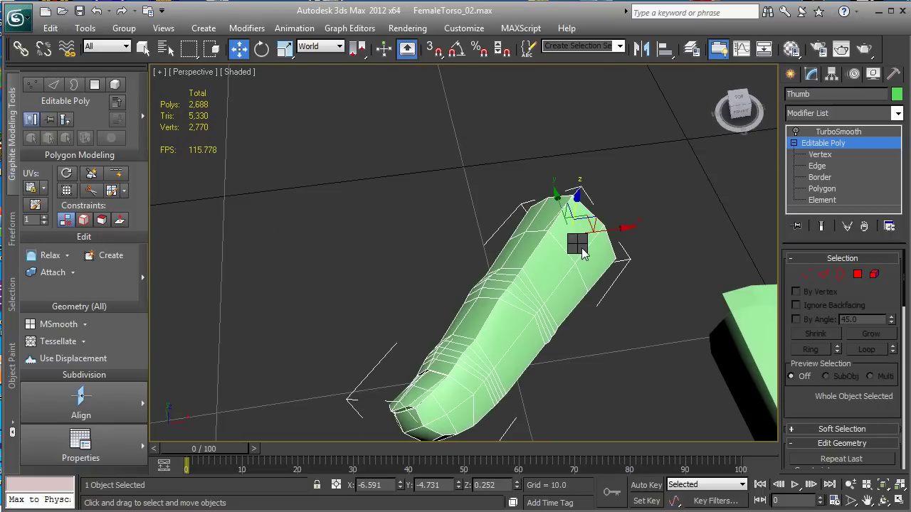
Step: Select and delete the polygons at the thumb's base end, then select the hand mesh Box005
key(4)
click(563, 252)
mouse_move(563, 252)
alt+middle_down()
mouse_move(594, 254)
mouse_move(523, 266)
alt+middle_up()
key(2)
alt+middle_drag(697, 258, 541, 257)
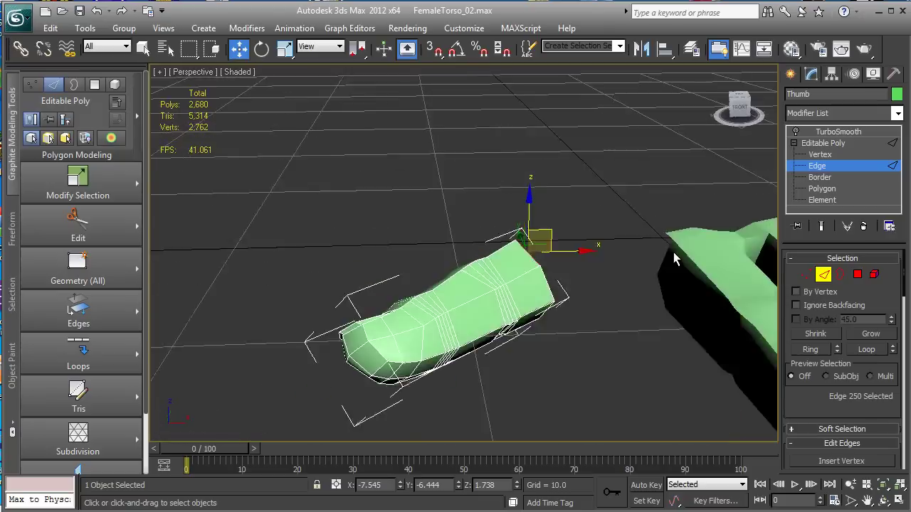
scroll(541, 256, down, 3)
click(562, 271)
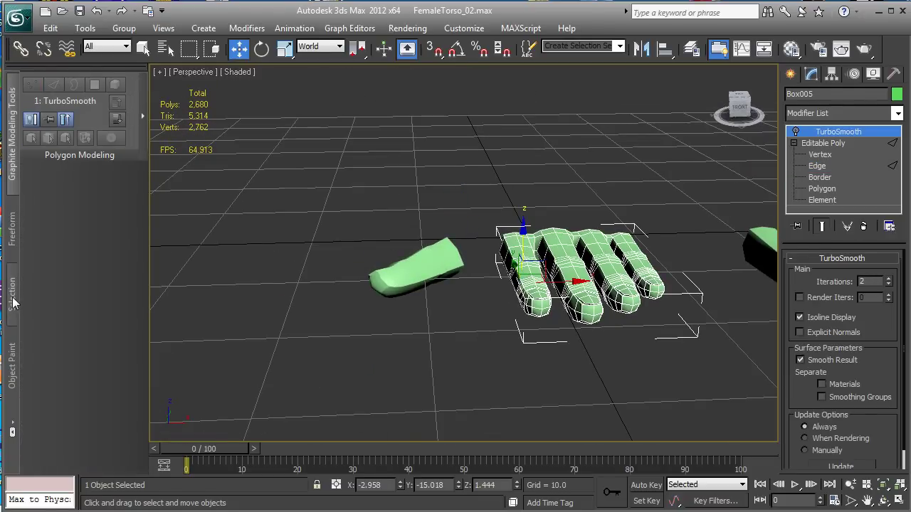
Step: In Box005's Edge mode, pick four edges: the thumb's base edges and the facing hand-side edges
alt+middle_drag(527, 242, 455, 213)
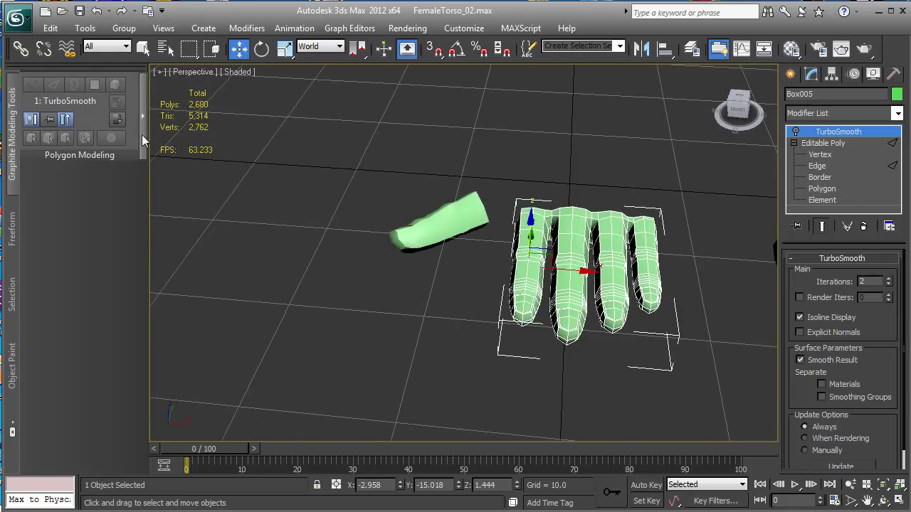
alt+middle_drag(406, 293, 598, 201)
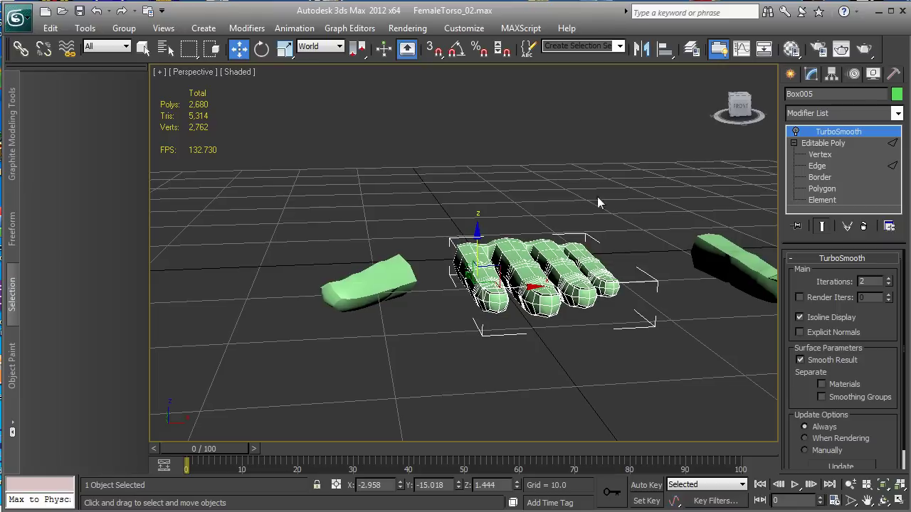
click(817, 165)
mouse_move(79, 271)
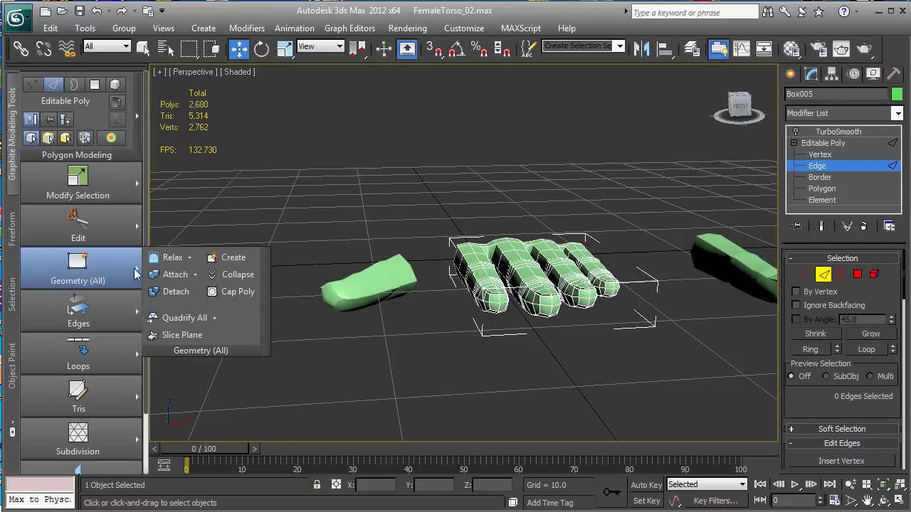
click(404, 286)
alt+middle_drag(403, 286, 446, 313)
key(w)
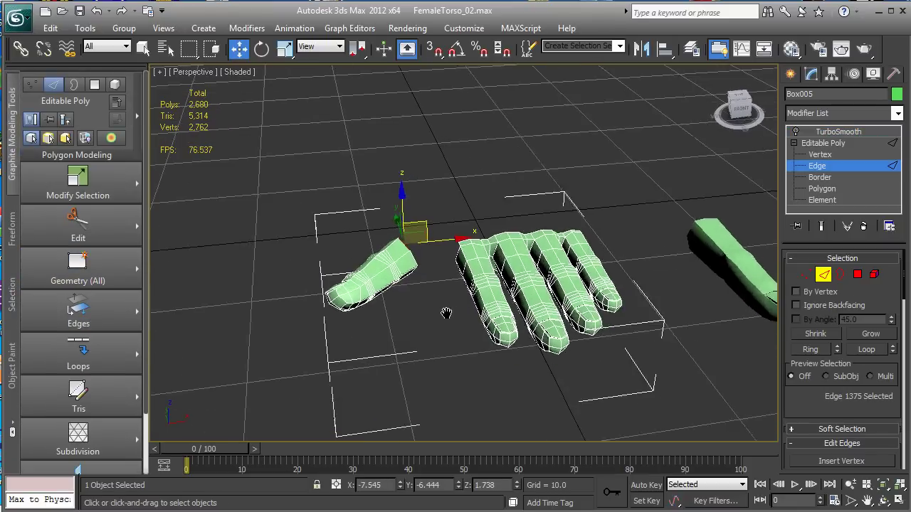
mouse_move(453, 173)
alt+middle_down()
mouse_move(420, 220)
mouse_move(420, 274)
mouse_move(408, 233)
alt+middle_up()
click(410, 229)
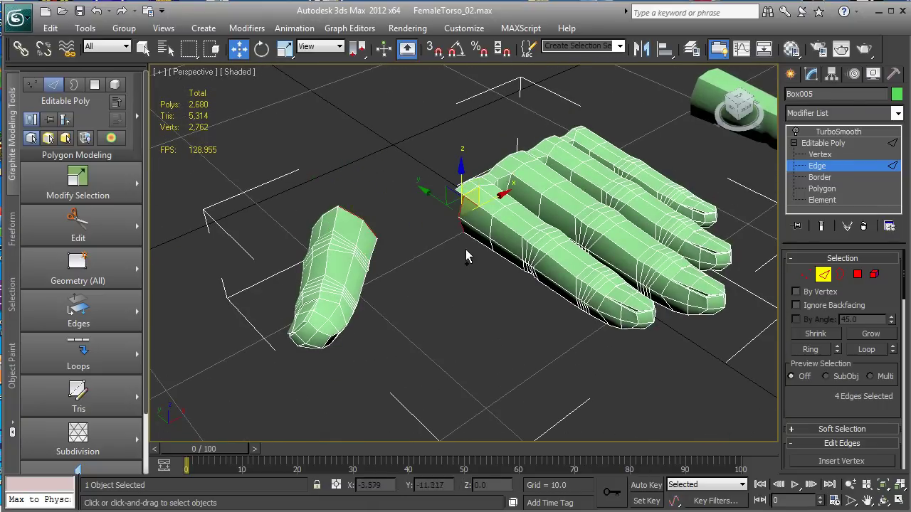
Step: Bridge the selected edges to join the thumb's base to the hand, then inspect the bridge's vertices
mouse_move(78, 315)
click(163, 354)
mouse_move(335, 335)
alt+middle_down()
mouse_move(421, 326)
mouse_move(323, 228)
mouse_move(292, 179)
mouse_move(501, 267)
mouse_move(387, 252)
mouse_move(426, 198)
mouse_move(492, 211)
alt+middle_up()
scroll(501, 266, up, 5)
key(1)
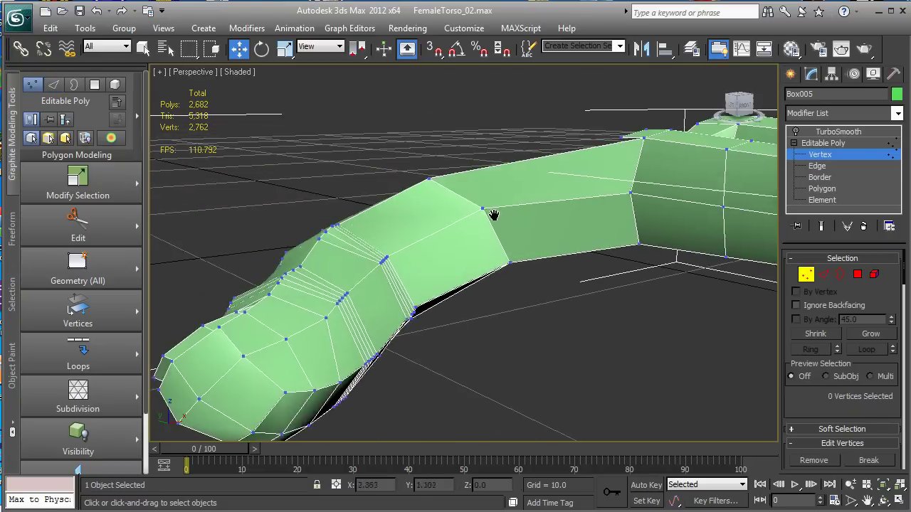
click(462, 177)
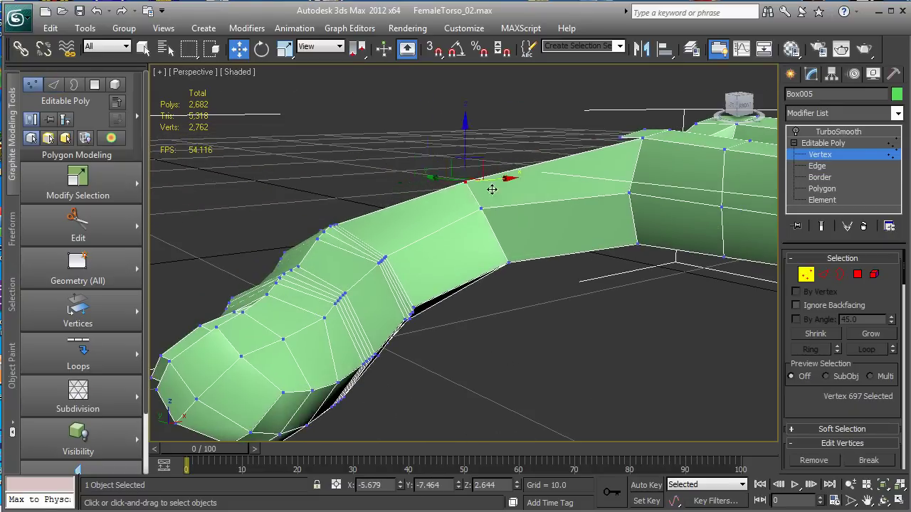
key(shift+z)
key(shift+z)
key(shift+z)
key(shift+z)
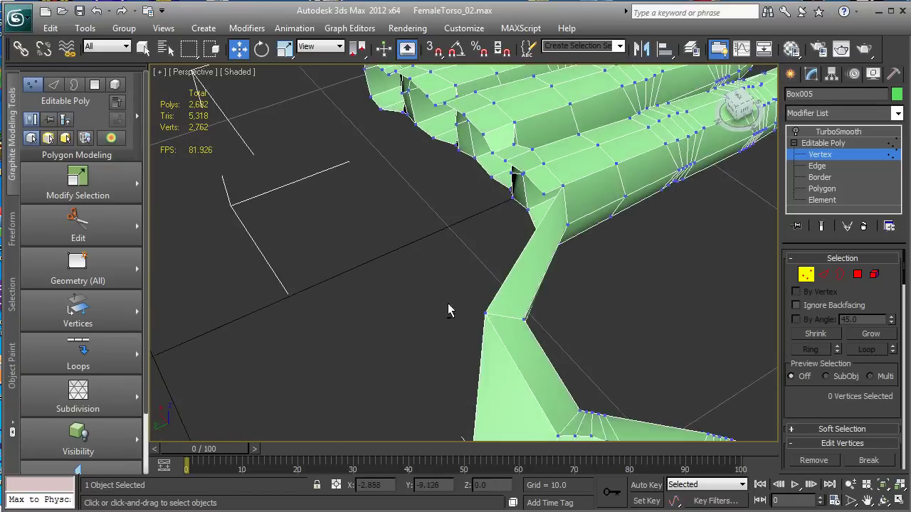
key(shift+z)
Step: In Edge mode, pick an edge on the thumb-to-hand bridge to add loops across it
key(2)
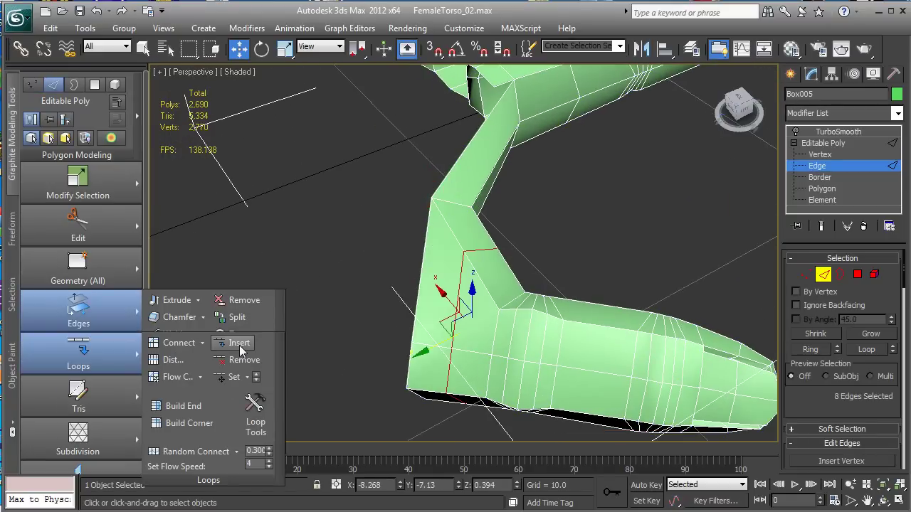
key(shift+z)
key(shift+z)
key(shift+z)
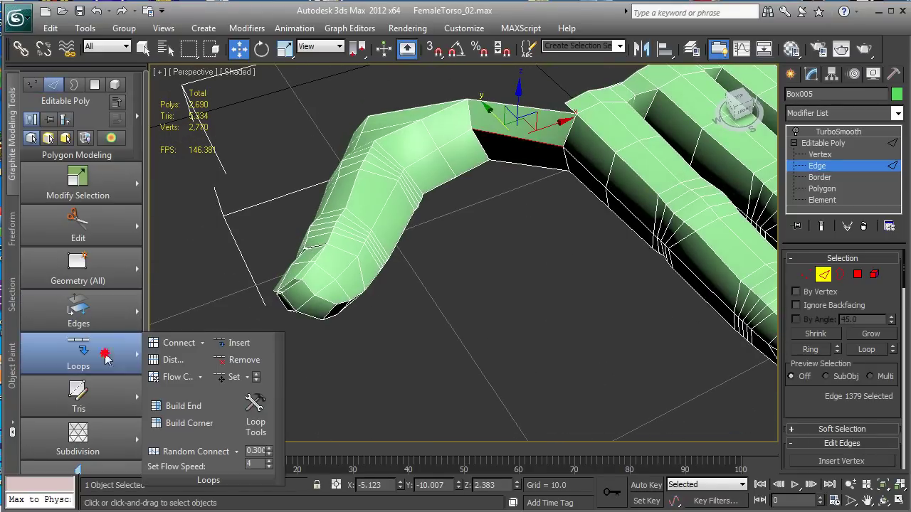
key(shift+z)
key(shift+z)
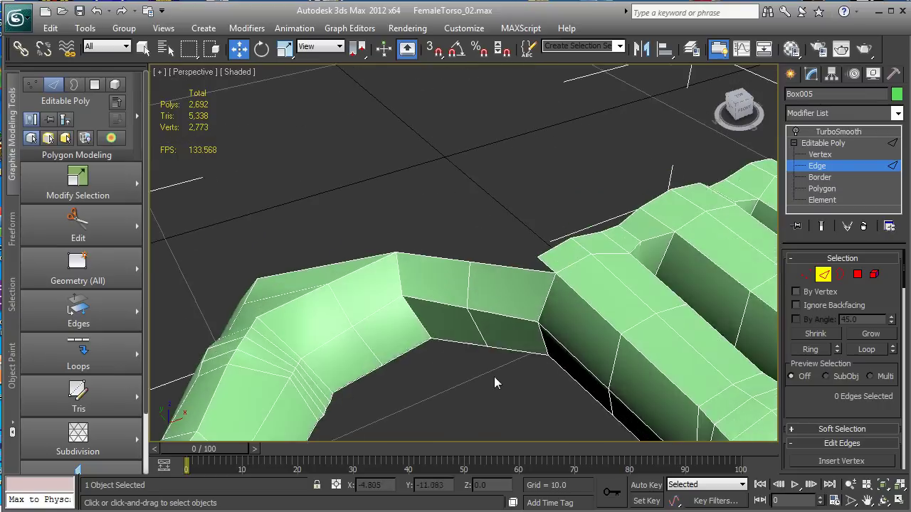
key(shift+z)
click(573, 266)
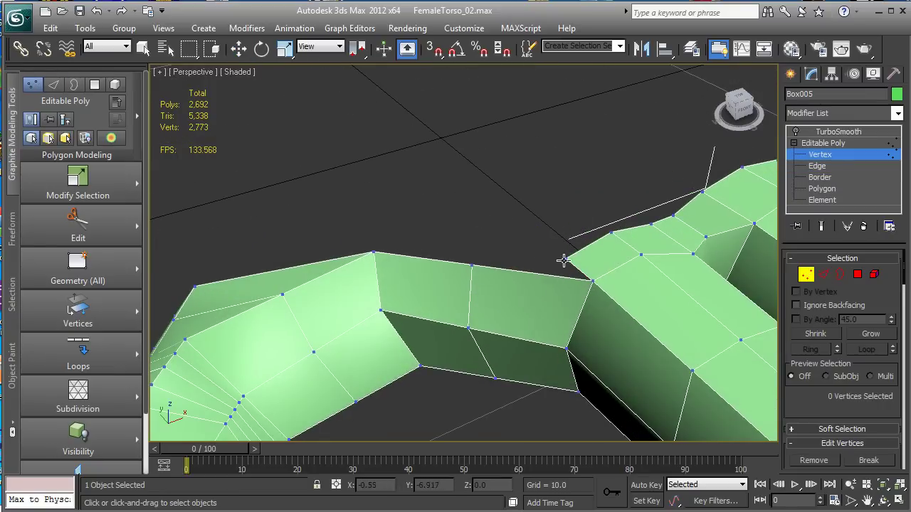
Step: Pull the vertex at the thumb's base outward to shape the joint
key(shift+z)
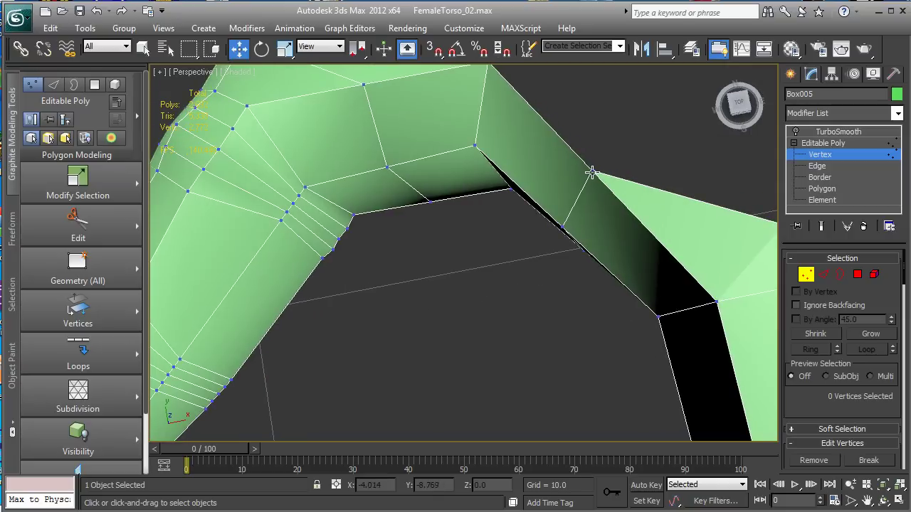
key(shift+z)
key(shift+z)
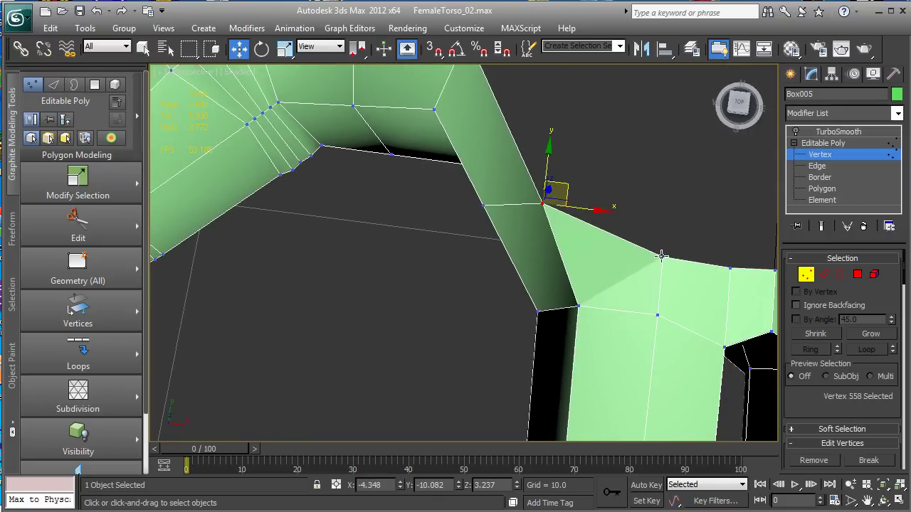
key(ctrl+z)
key(shift+z)
key(shift+z)
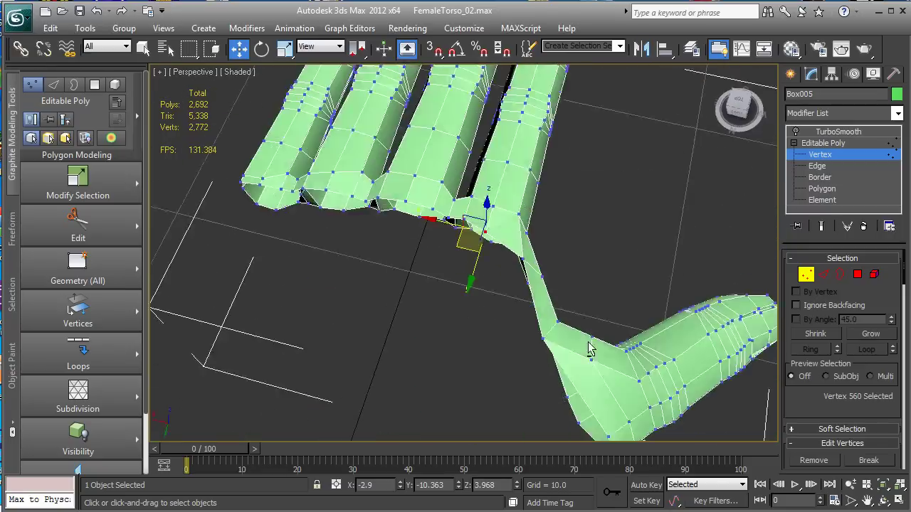
key(shift+z)
key(shift+z)
drag(444, 359, 383, 349)
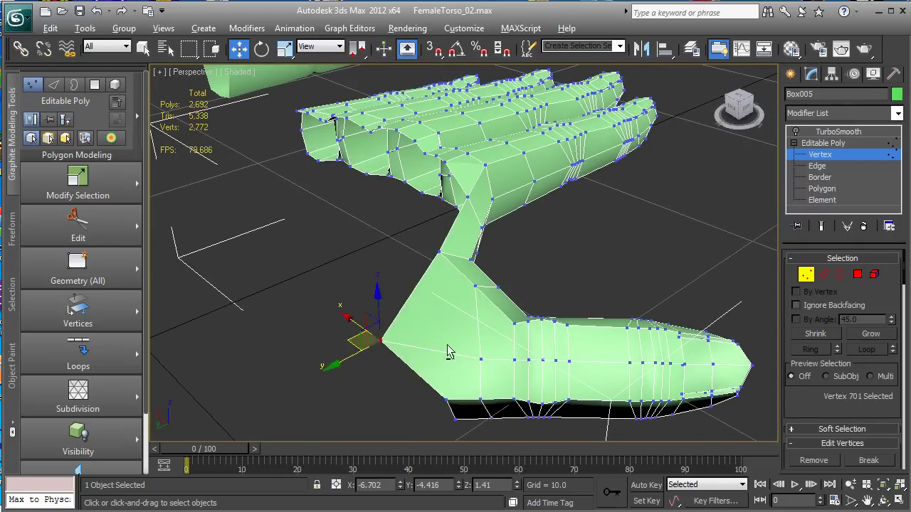
Step: Select and reposition the vertices near the wrist
key(shift+z)
click(490, 334)
key(shift+z)
key(shift+z)
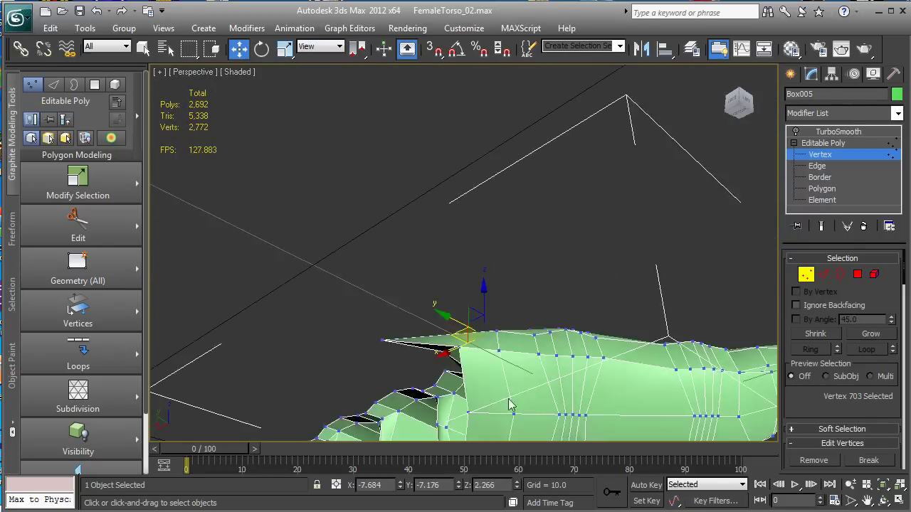
key(shift+z)
key(shift+z)
key(shift+z)
key(shift+z)
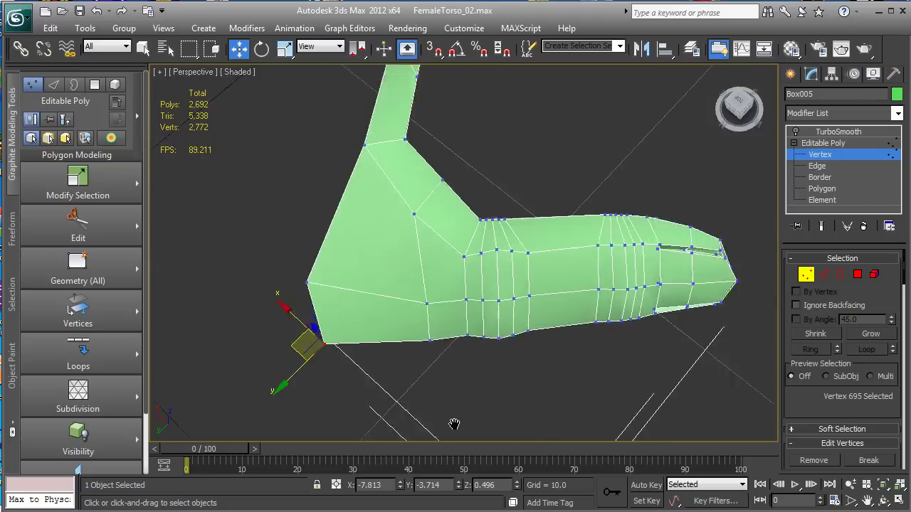
key(shift+z)
key(shift+z)
key(shift+z)
key(shift+z)
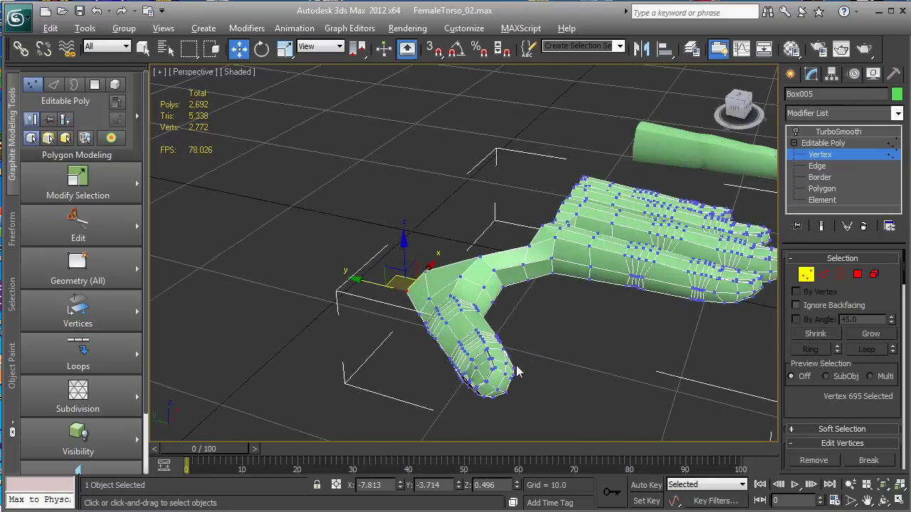
key(shift+z)
key(shift+z)
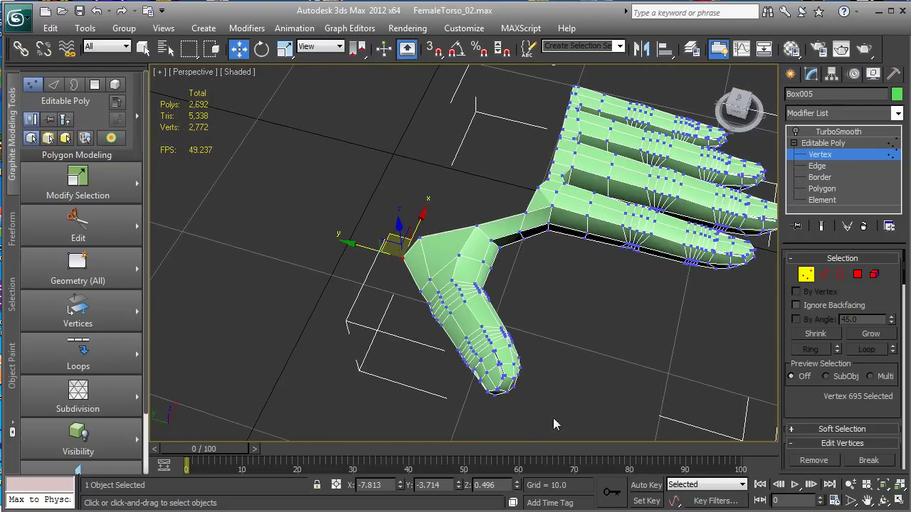
key(shift+z)
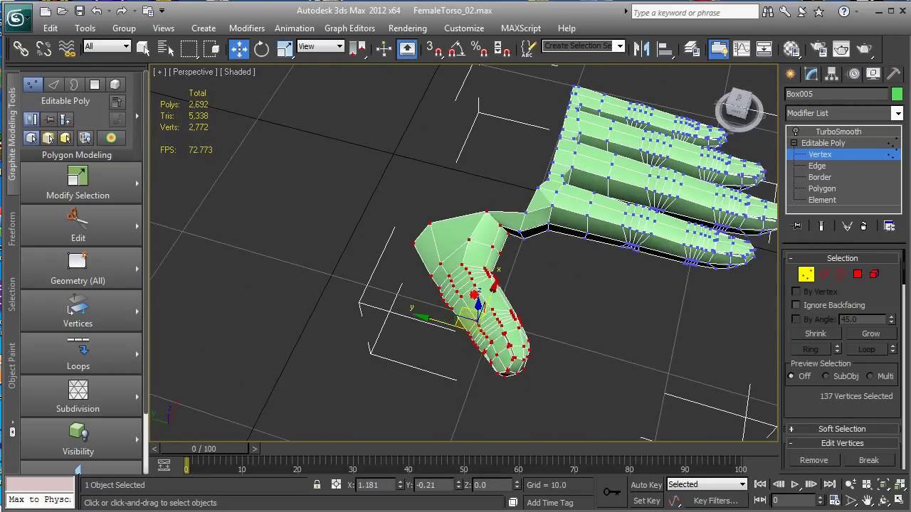
key(shift+z)
key(shift+z)
Step: Deselect the thumb vertices and check the hand shape from several angles
key(shift+z)
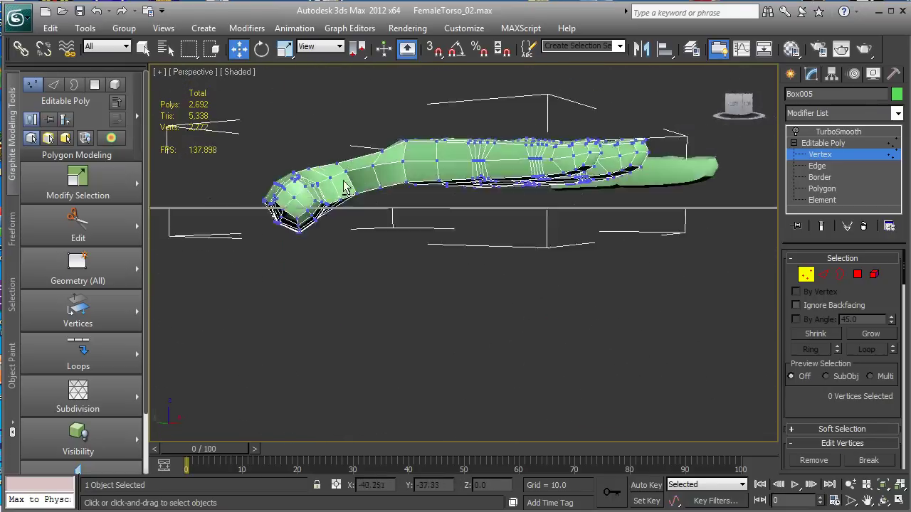
key(shift+z)
mouse_move(425, 264)
mouse_down()
mouse_move(392, 231)
mouse_move(362, 249)
mouse_up()
key(shift+z)
key(shift+z)
key(shift+z)
key(shift+z)
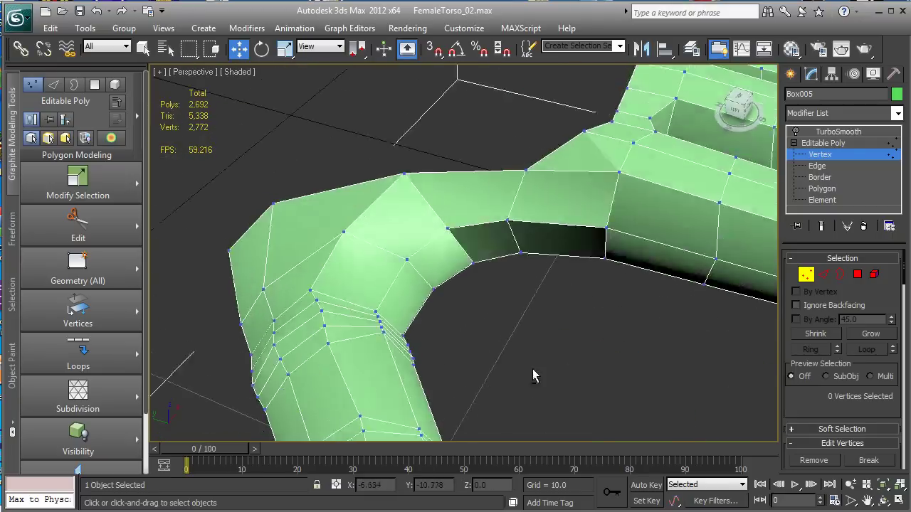
key(shift+z)
key(shift+z)
key(shift+z)
key(shift+z)
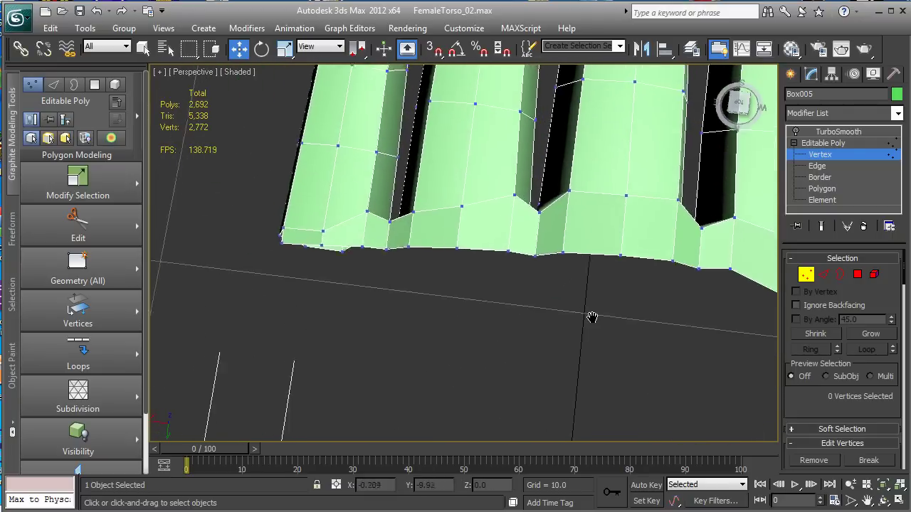
key(shift+z)
key(shift+z)
key(shift+z)
key(shift+z)
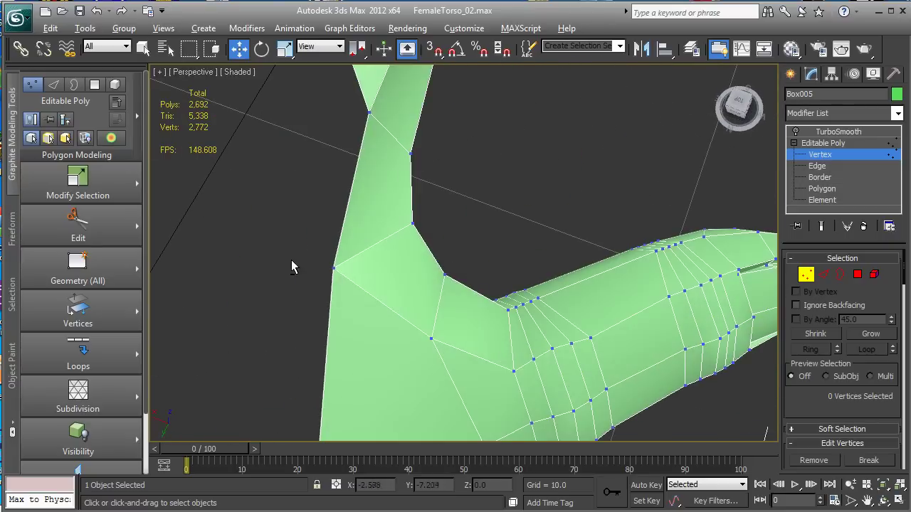
key(shift+z)
key(shift+z)
Step: In Edge mode, select an edge row along the hand's side
key(2)
key(shift+z)
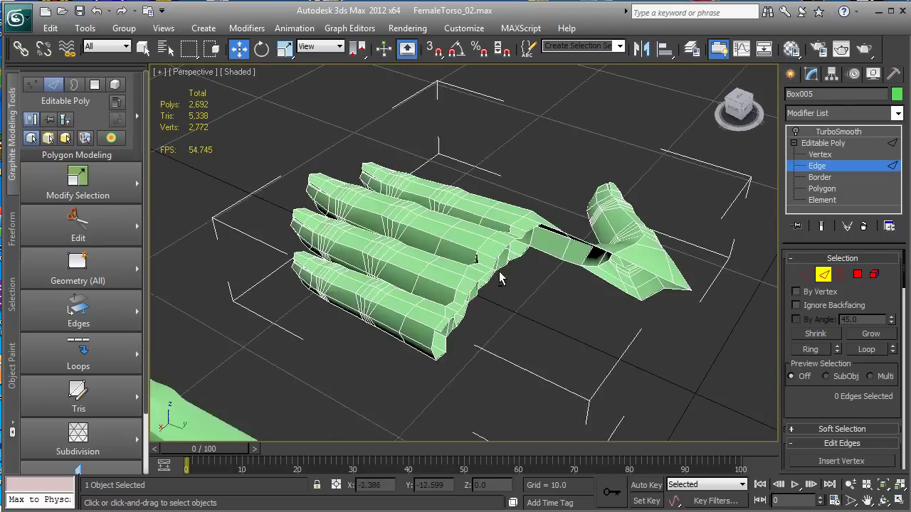
key(shift+z)
key(shift+z)
key(shift+z)
key(ctrl+z)
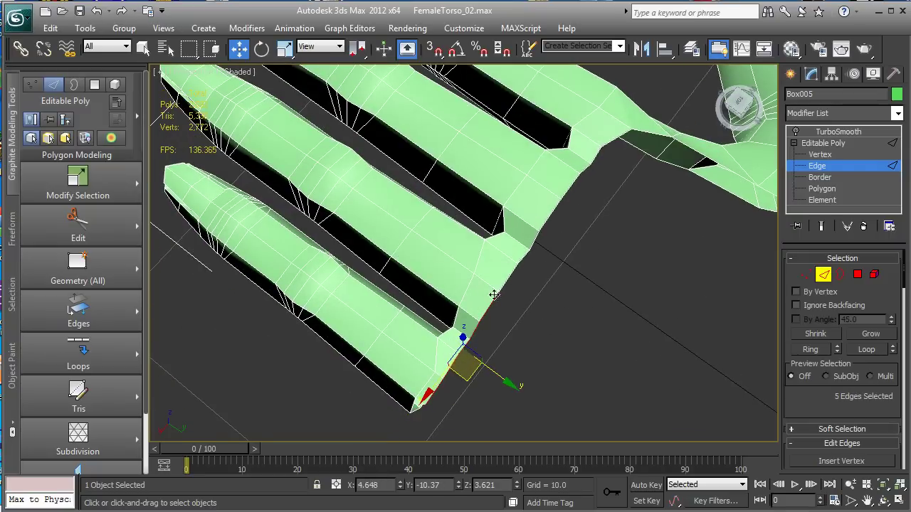
key(ctrl+z)
key(shift+z)
key(shift+z)
key(shift+z)
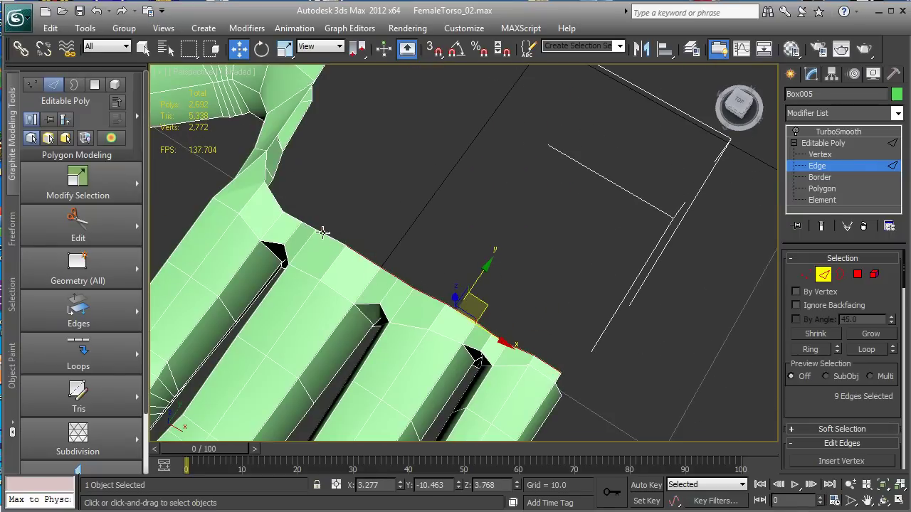
key(shift+z)
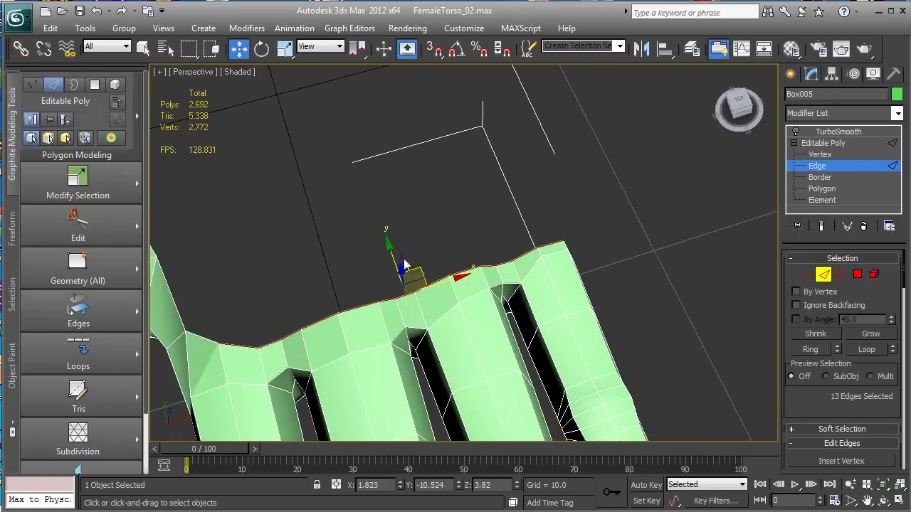
key(shift+z)
key(shift+z)
key(shift+z)
Step: Extend the selected edge loop upward into new faces
key(1)
click(531, 206)
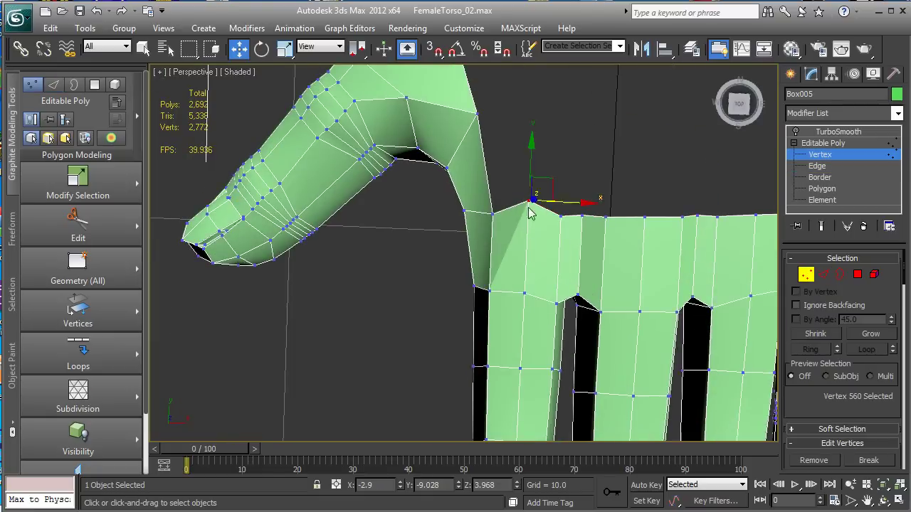
click(613, 169)
mouse_move(613, 169)
alt+middle_down()
mouse_move(639, 195)
mouse_move(626, 203)
mouse_move(652, 220)
alt+middle_up()
key(2)
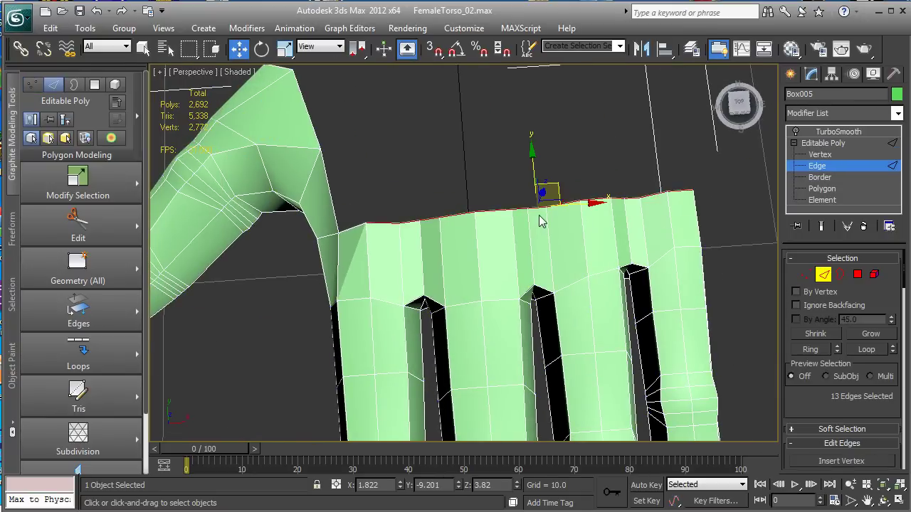
shift+drag(533, 155, 531, 89)
Step: Bridge the two edges to close the gap between the thumb and palm
alt+middle_drag(442, 155, 486, 240)
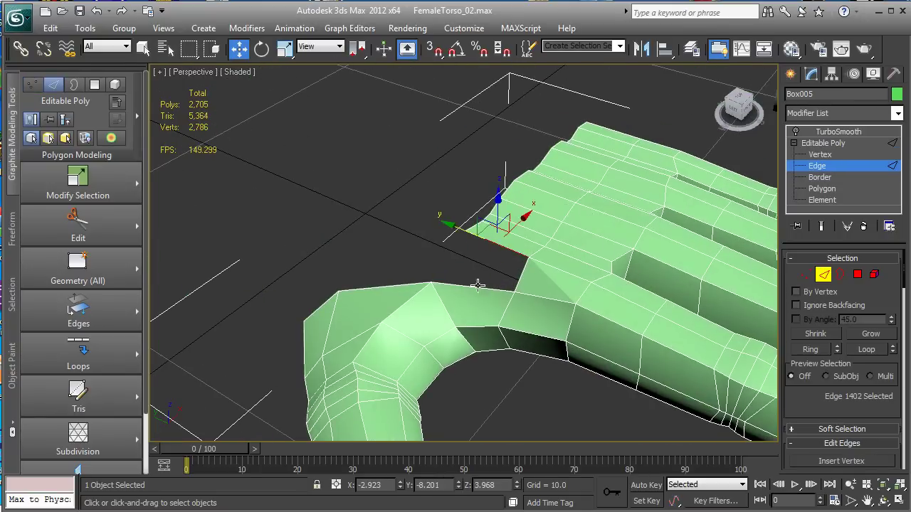
mouse_move(79, 314)
click(175, 350)
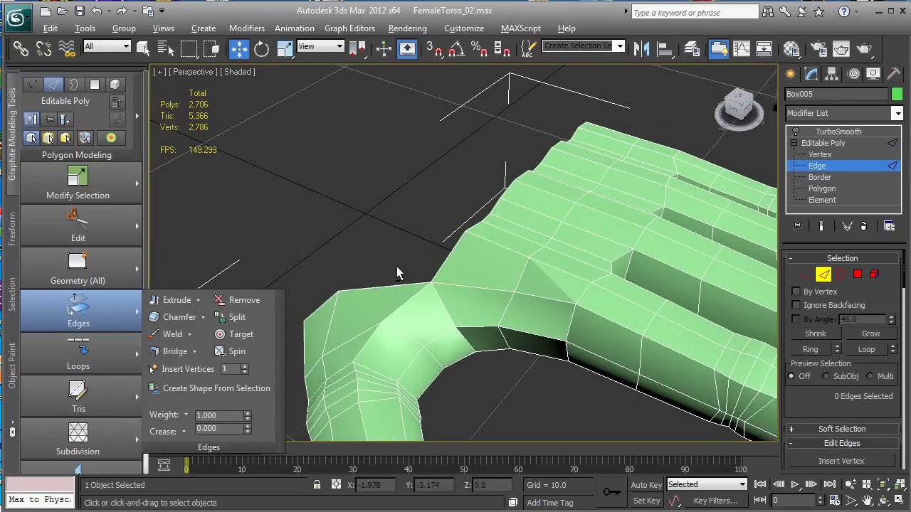
scroll(556, 310, up, 3)
mouse_move(499, 299)
alt+middle_down()
mouse_move(557, 310)
mouse_move(536, 325)
mouse_move(545, 301)
alt+middle_up()
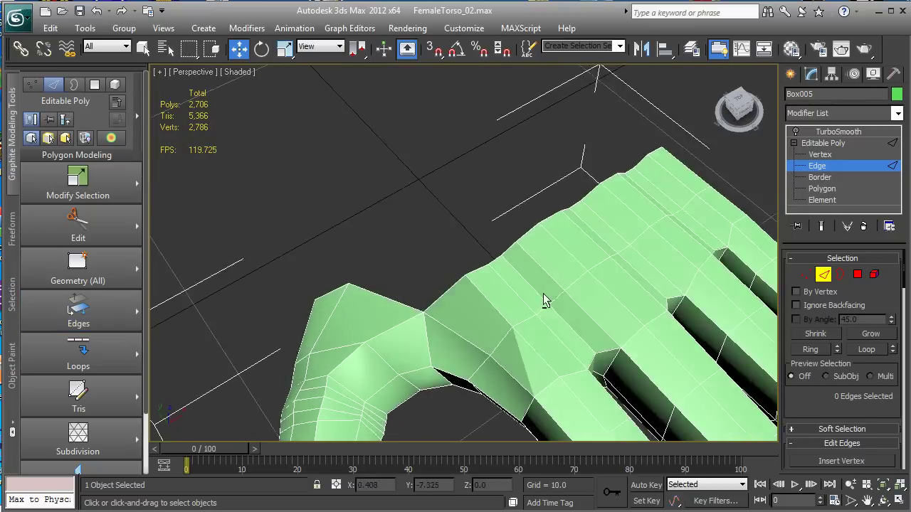
Step: Select the hand's top rim edges and Shift-drag them upward into a new row of faces
click(360, 285)
mouse_move(399, 271)
alt+middle_down()
mouse_move(452, 228)
mouse_move(498, 245)
alt+middle_up()
shift+click(507, 251)
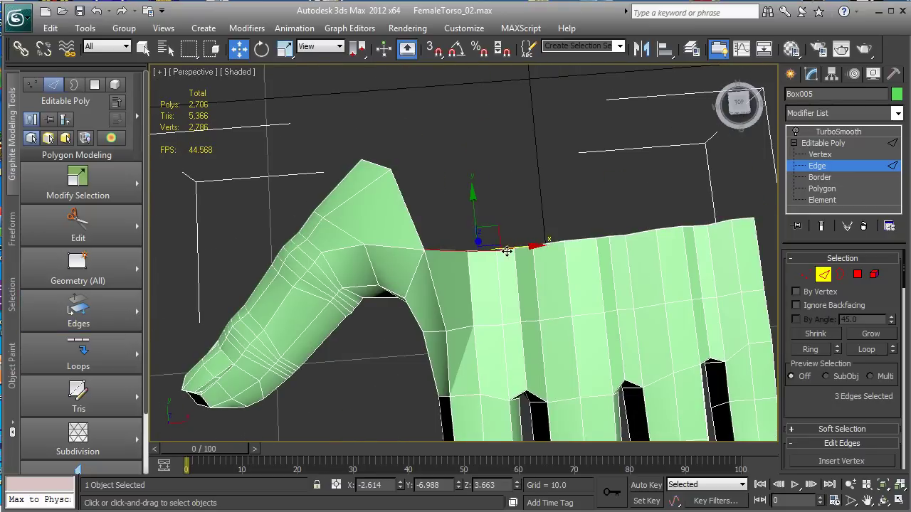
alt+middle_drag(733, 292, 632, 236)
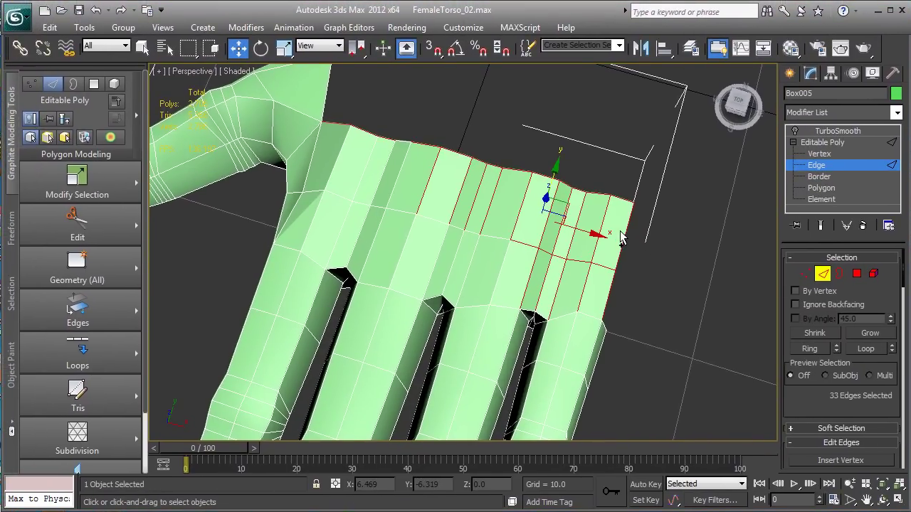
mouse_move(645, 302)
alt+middle_down()
mouse_move(488, 311)
mouse_move(686, 251)
mouse_move(695, 304)
alt+middle_up()
ctrl+click(494, 316)
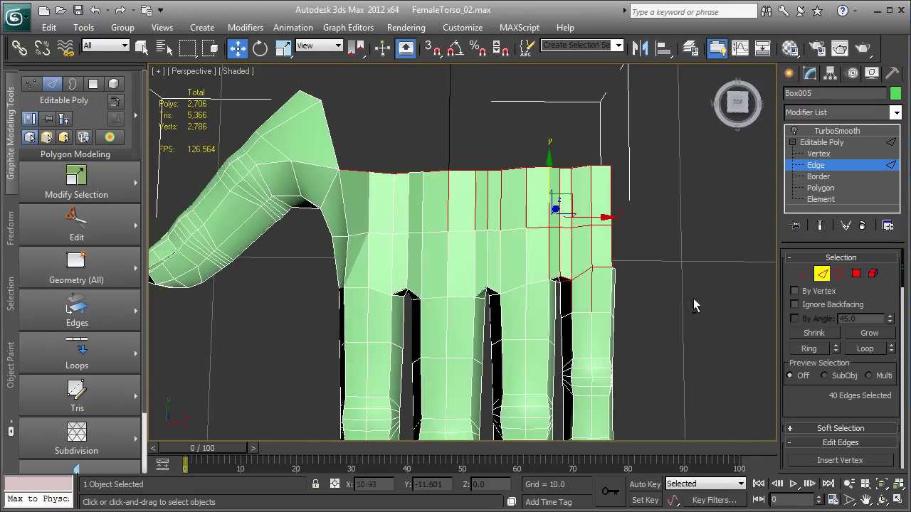
alt+middle_drag(535, 269, 636, 231)
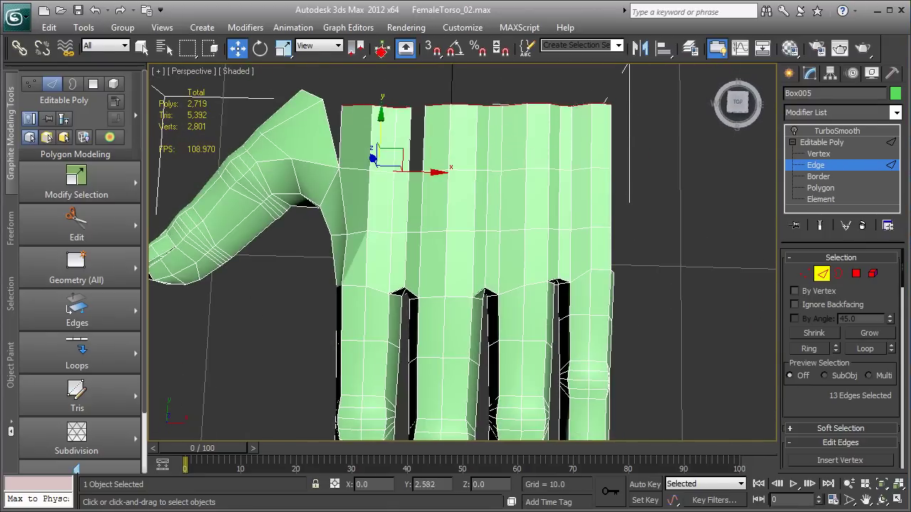
drag(415, 172, 415, 173)
shift+drag(486, 113, 485, 43)
mouse_move(484, 42)
alt+middle_down()
mouse_move(417, 219)
mouse_move(472, 357)
alt+middle_up()
key(1)
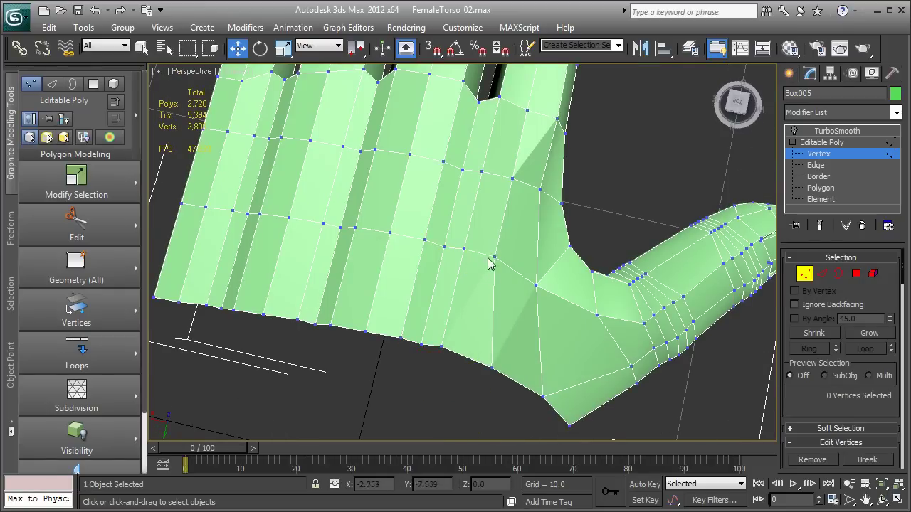
Step: Reposition a vertex on the palm, seen from behind the hand
alt+middle_drag(452, 394, 580, 211)
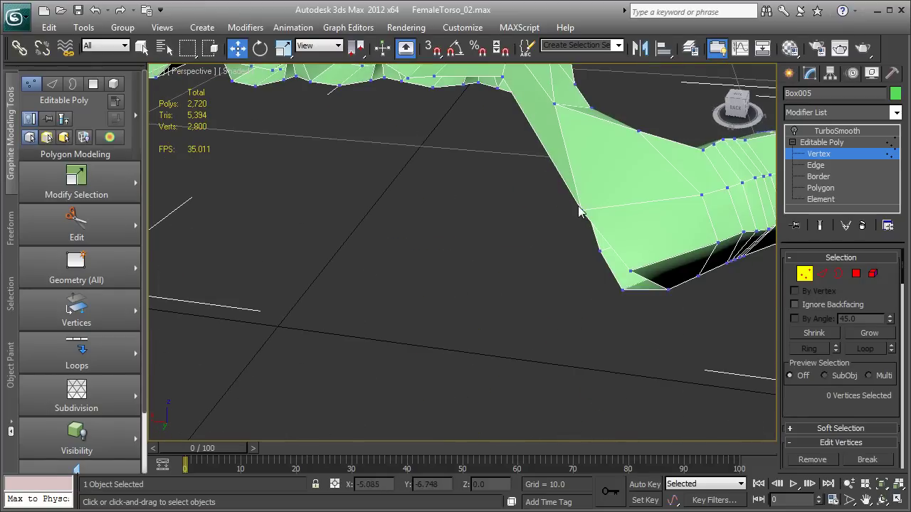
alt+middle_drag(456, 284, 450, 193)
click(573, 238)
mouse_move(573, 239)
alt+middle_down()
mouse_move(612, 370)
mouse_move(600, 224)
mouse_move(551, 163)
mouse_move(475, 170)
alt+middle_up()
scroll(475, 170, down, 10)
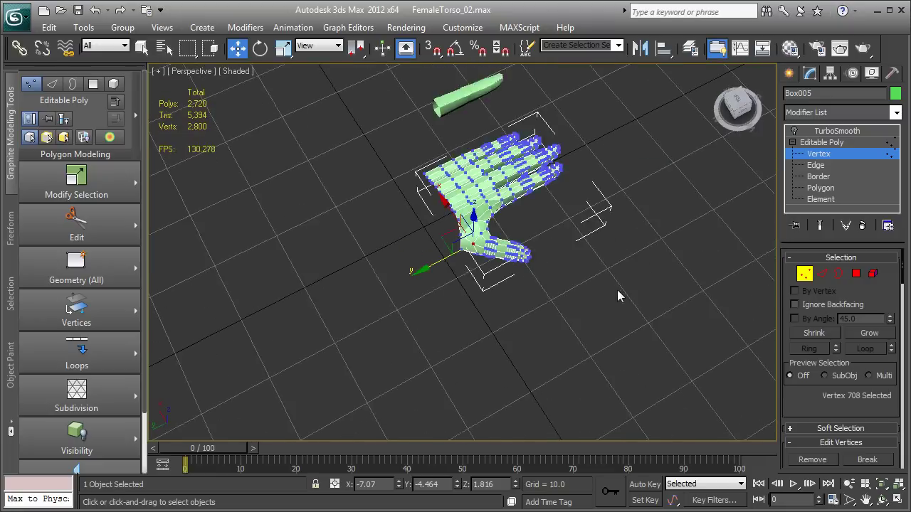
scroll(617, 297, up, 5)
Step: Select a vertex near the thumb base and inspect the area around it
mouse_move(596, 267)
alt+middle_down()
mouse_move(686, 313)
mouse_move(553, 271)
mouse_move(561, 311)
mouse_move(423, 367)
mouse_move(553, 299)
mouse_move(411, 339)
mouse_move(524, 264)
mouse_move(464, 341)
alt+middle_up()
scroll(532, 316, down, 5)
key(2)
scroll(533, 316, up, 5)
scroll(464, 341, up, 4)
key(1)
click(431, 241)
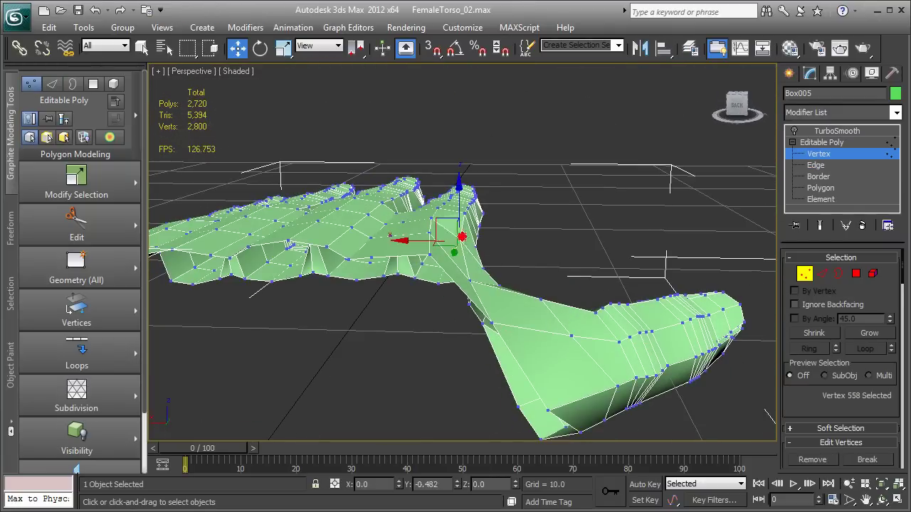
scroll(427, 242, up, 5)
scroll(556, 240, up, 3)
scroll(582, 242, down, 5)
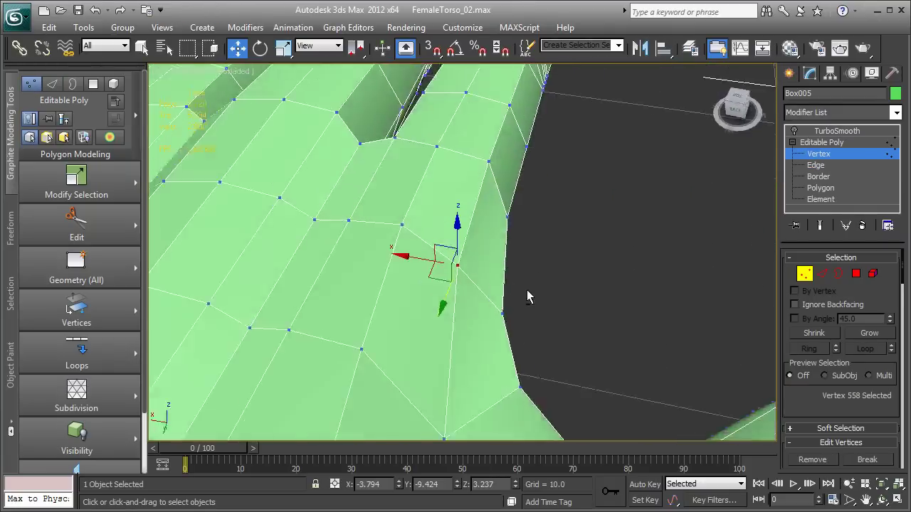
scroll(528, 297, down, 2)
alt+middle_drag(498, 365, 723, 174)
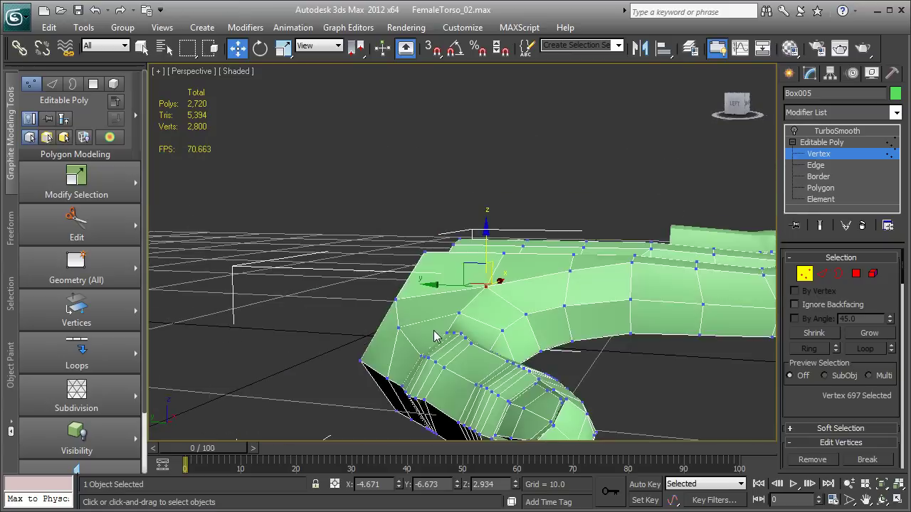
scroll(765, 165, down, 3)
Step: Preview the hand with TurboSmooth applied and view its settings
click(820, 225)
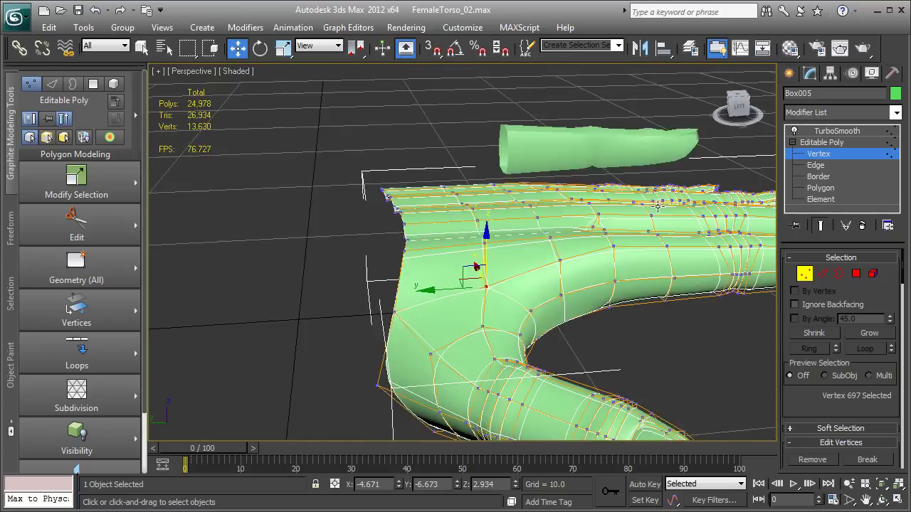
scroll(488, 267, down, 5)
click(837, 130)
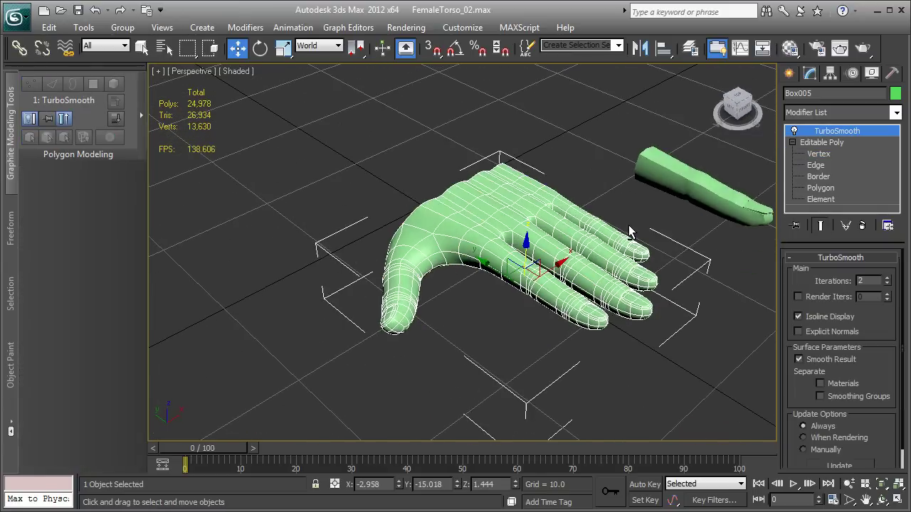
mouse_move(498, 285)
alt+middle_down()
mouse_move(566, 291)
mouse_move(583, 242)
mouse_move(419, 351)
alt+middle_up()
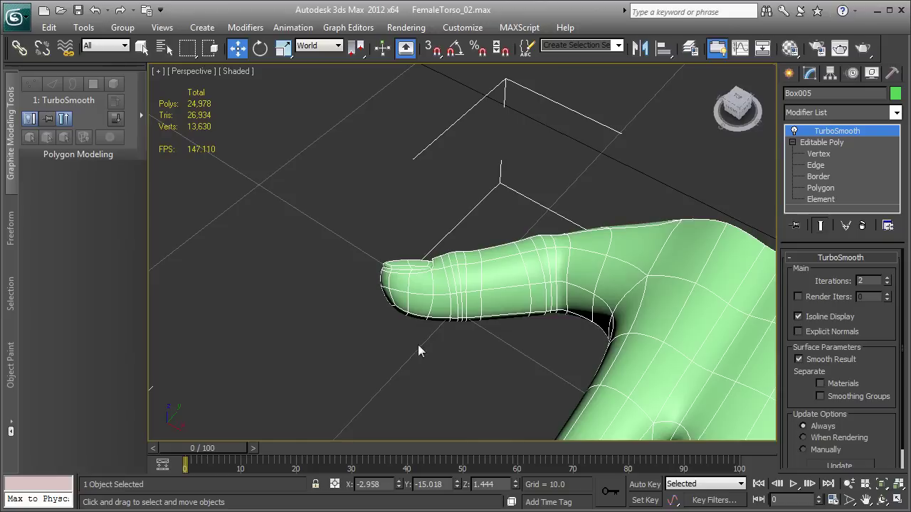
Step: Select the thumb-tip polygons and try Soft Selection falloff before turning it off
click(821, 188)
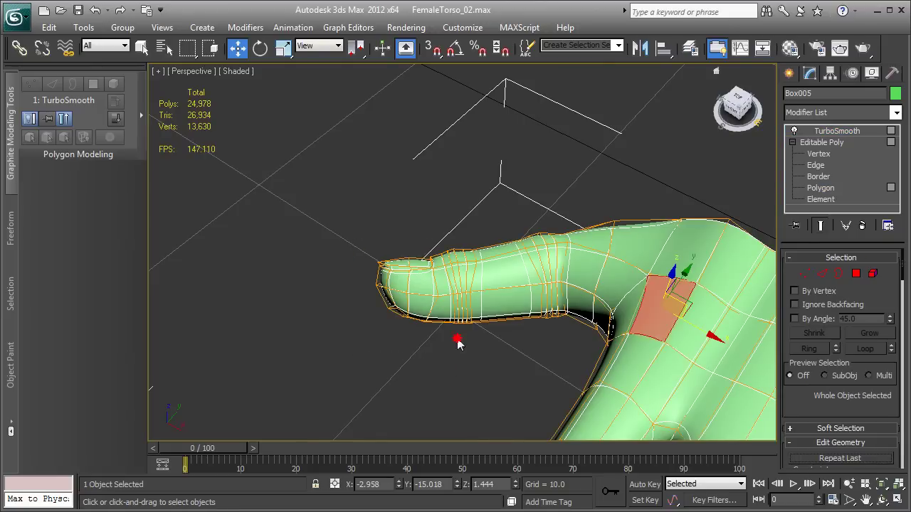
drag(345, 234, 477, 362)
drag(318, 232, 423, 344)
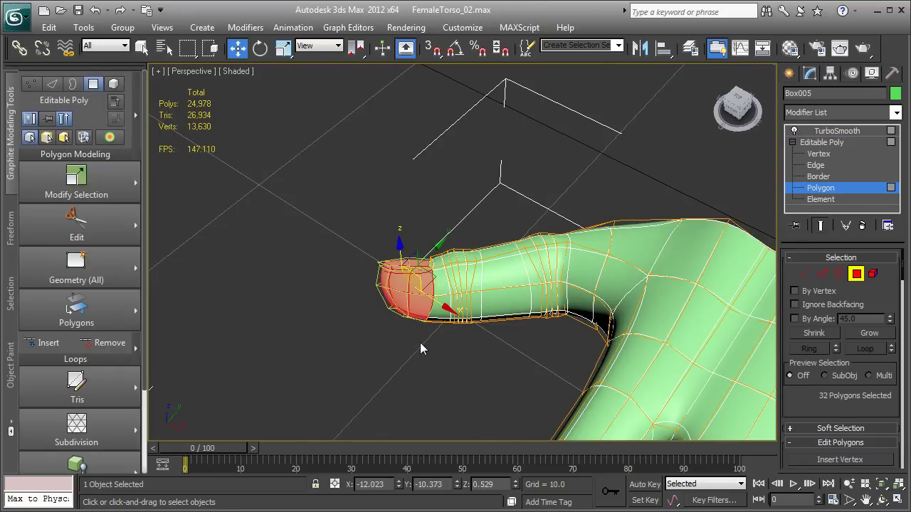
mouse_move(77, 183)
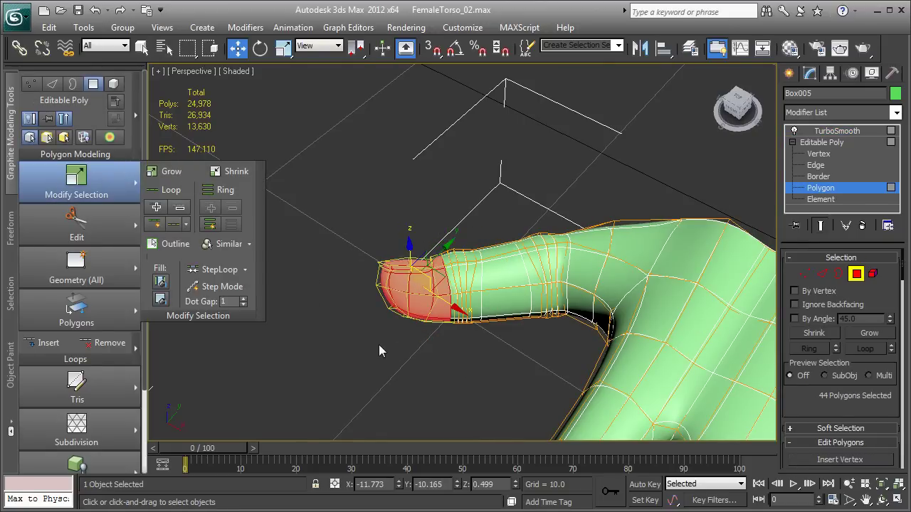
drag(376, 260, 443, 345)
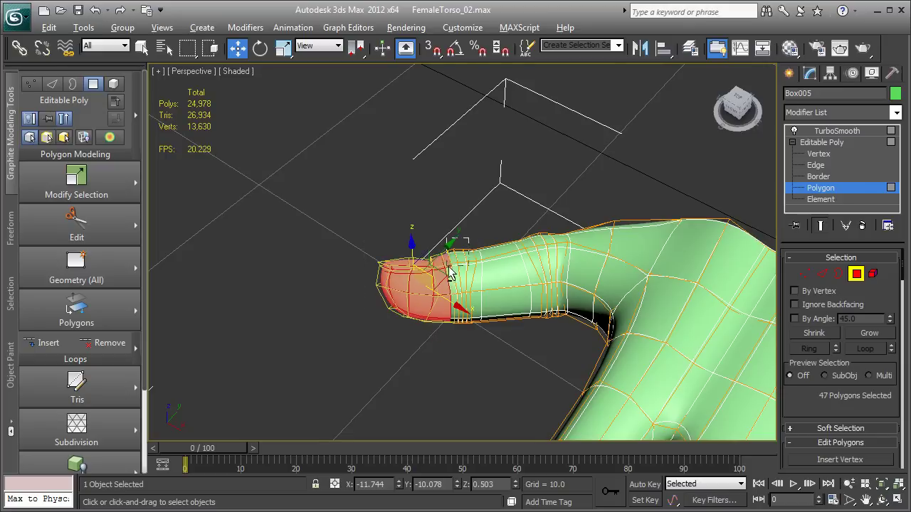
click(840, 429)
click(794, 270)
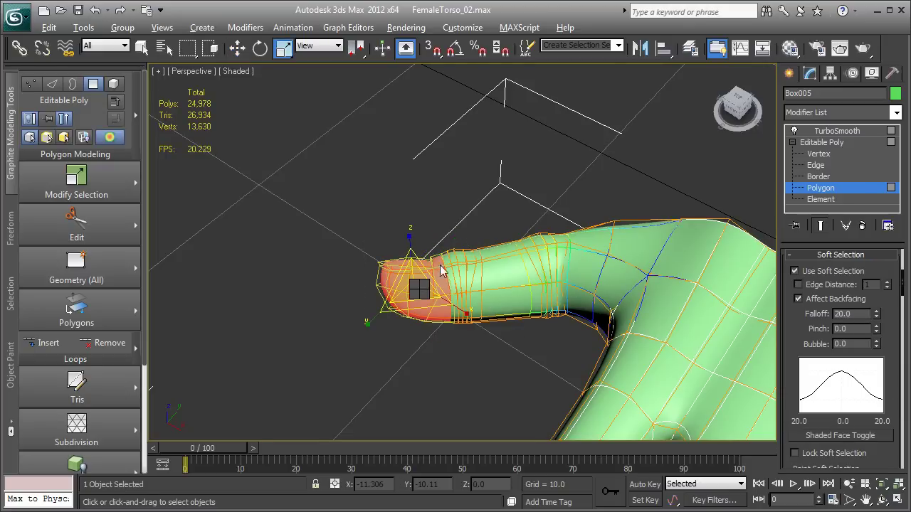
key(ctrl+shift+s)
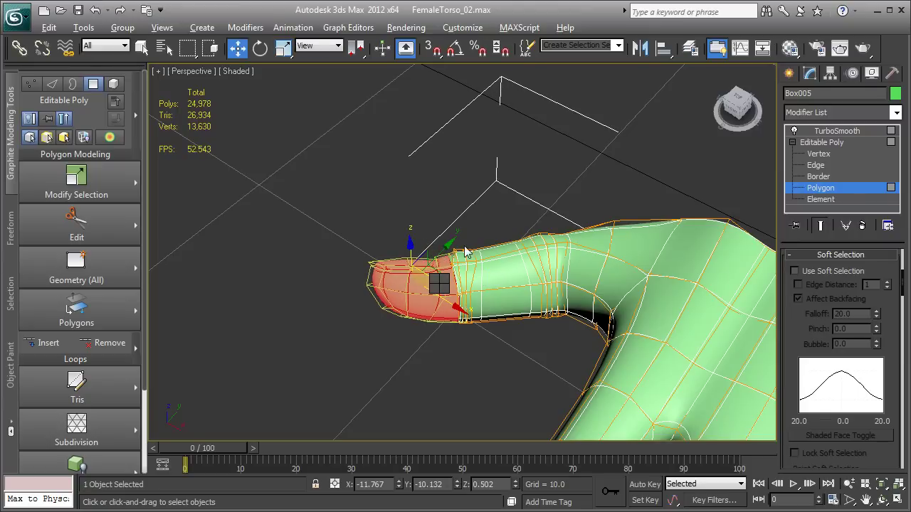
Step: Select the thumb-tip vertices and the thumb's lower vertex loop
mouse_move(479, 364)
alt+middle_down()
mouse_move(560, 290)
mouse_move(466, 385)
alt+middle_up()
mouse_move(473, 339)
alt+middle_down()
mouse_move(376, 322)
mouse_move(523, 317)
alt+middle_up()
key(1)
drag(551, 338, 451, 284)
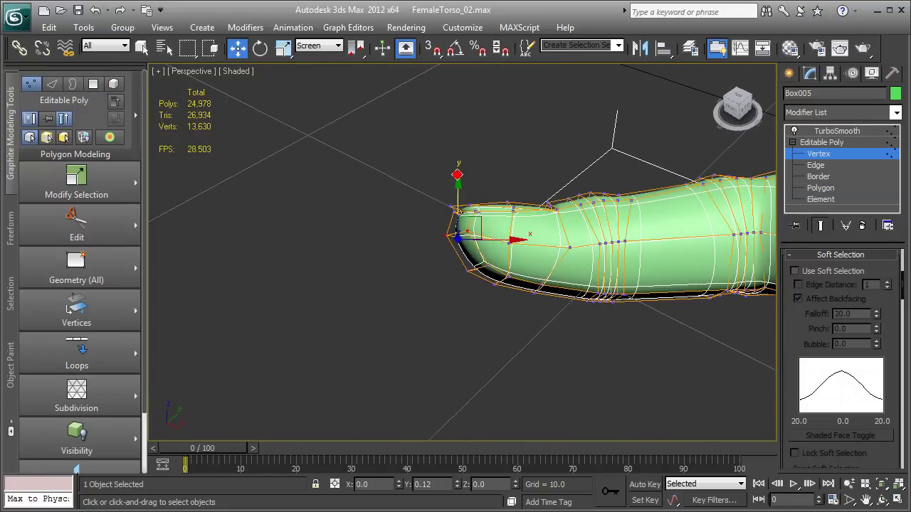
middle_drag(484, 224, 618, 316)
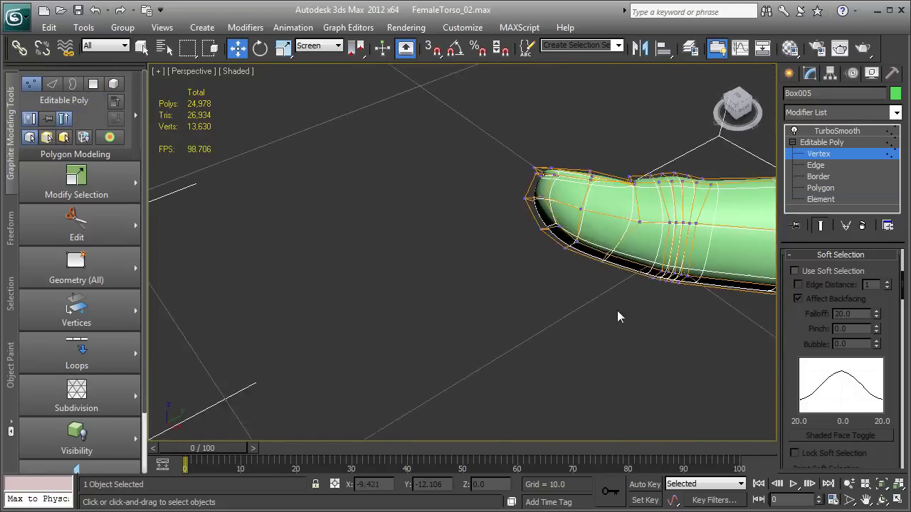
scroll(618, 316, up, 4)
middle_drag(571, 427, 524, 355)
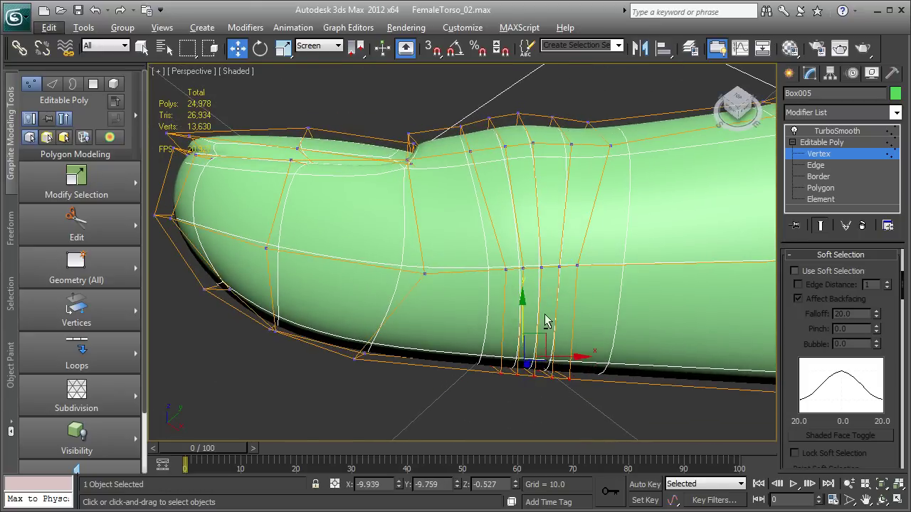
scroll(522, 296, down, 3)
alt+middle_drag(523, 297, 629, 291)
drag(734, 379, 630, 290)
scroll(641, 284, down, 3)
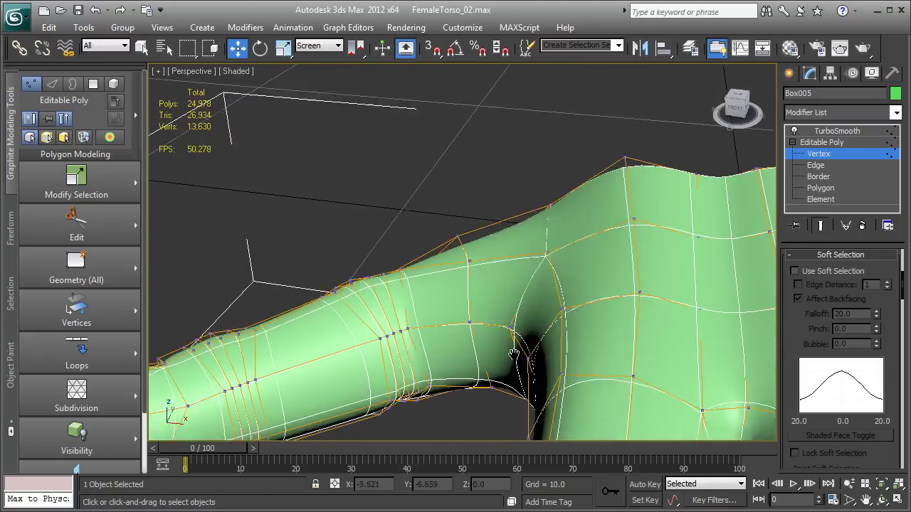
alt+middle_drag(642, 284, 686, 233)
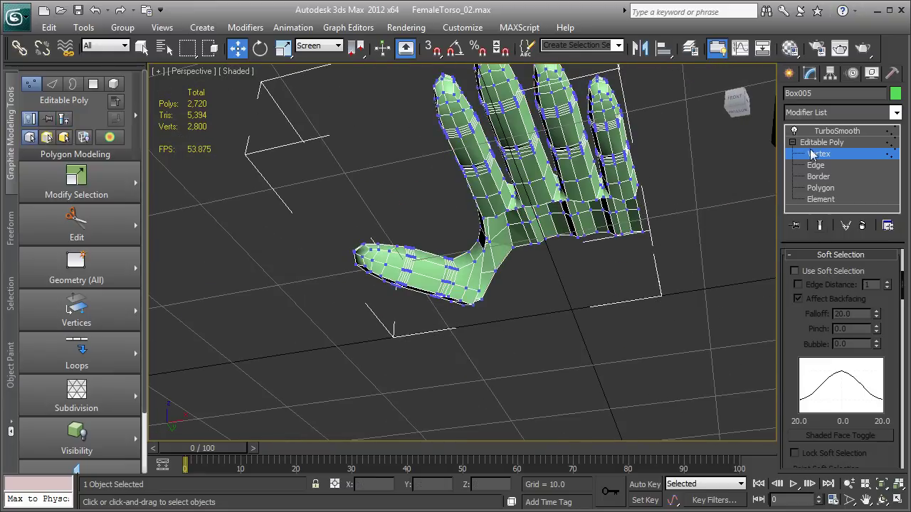
Step: At Edge level, frame the red edge loop at the finger base
alt+middle_drag(641, 274, 601, 274)
scroll(601, 274, up, 5)
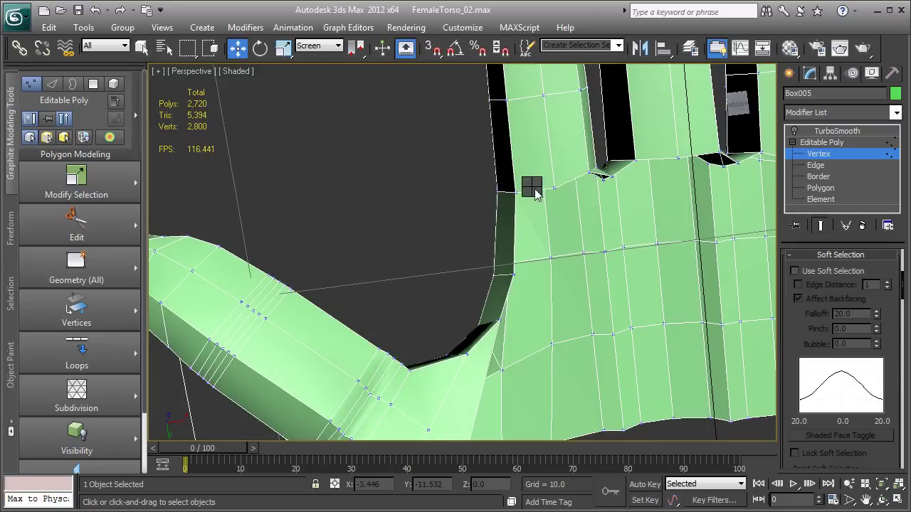
key(2)
alt+middle_drag(538, 191, 539, 220)
alt+middle_drag(653, 205, 505, 275)
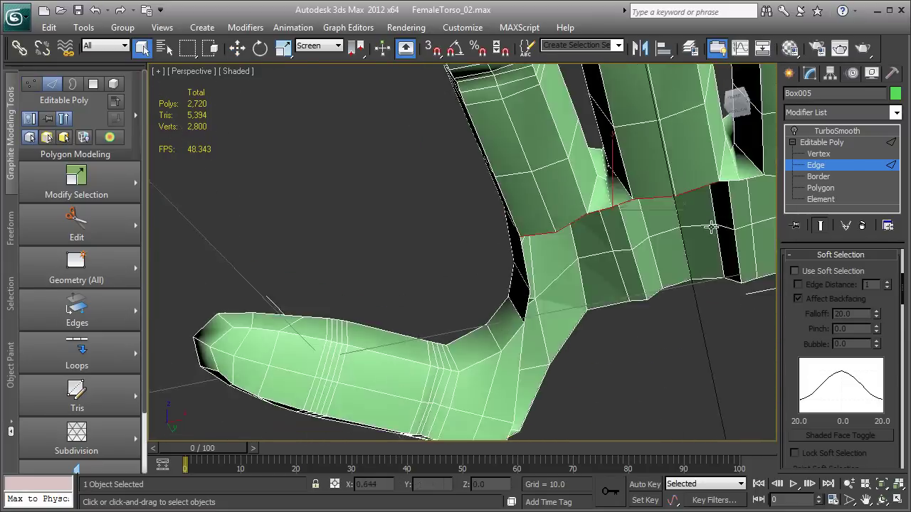
scroll(506, 274, down, 3)
scroll(502, 278, up, 6)
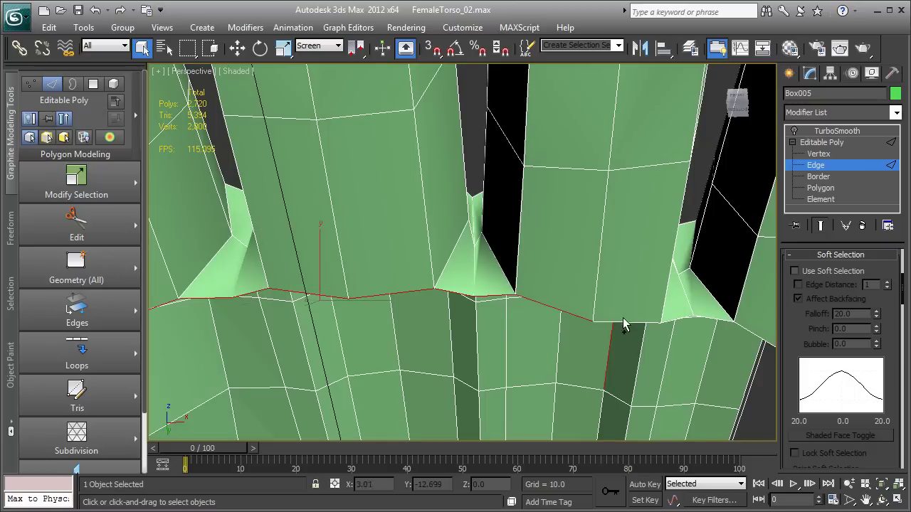
mouse_move(623, 324)
alt+middle_down()
mouse_move(545, 264)
mouse_move(590, 266)
mouse_move(685, 341)
alt+middle_up()
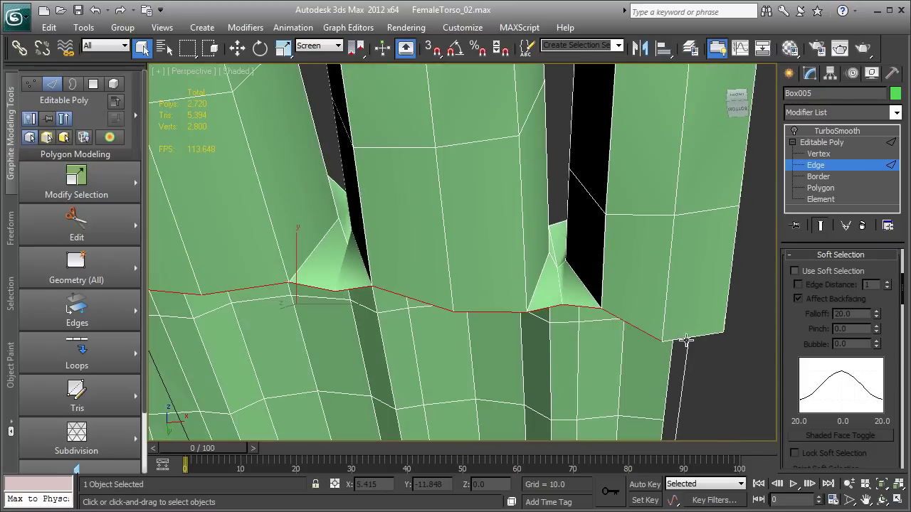
scroll(685, 340, down, 4)
Step: Shift-drag the finger-base edge loop into new polygons and move them down
key(w)
alt+middle_drag(553, 316, 433, 311)
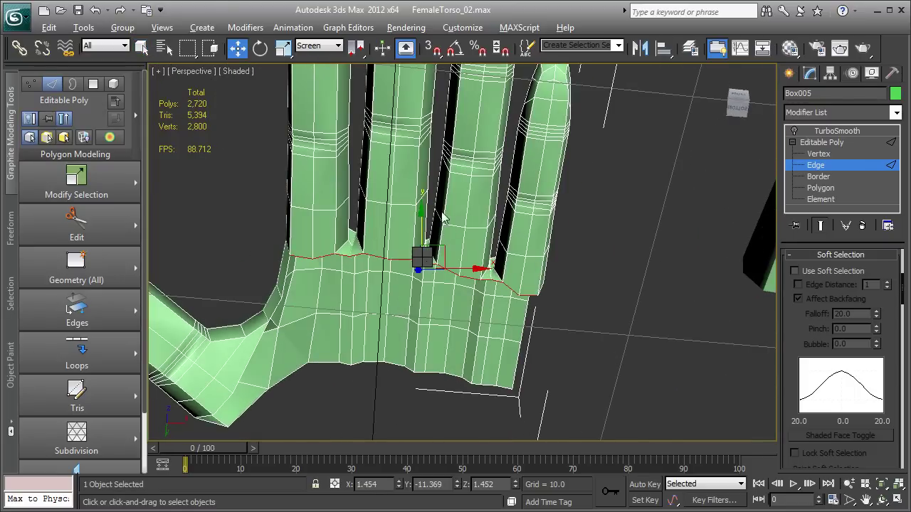
shift+drag(443, 217, 438, 281)
alt+middle_drag(464, 392, 502, 326)
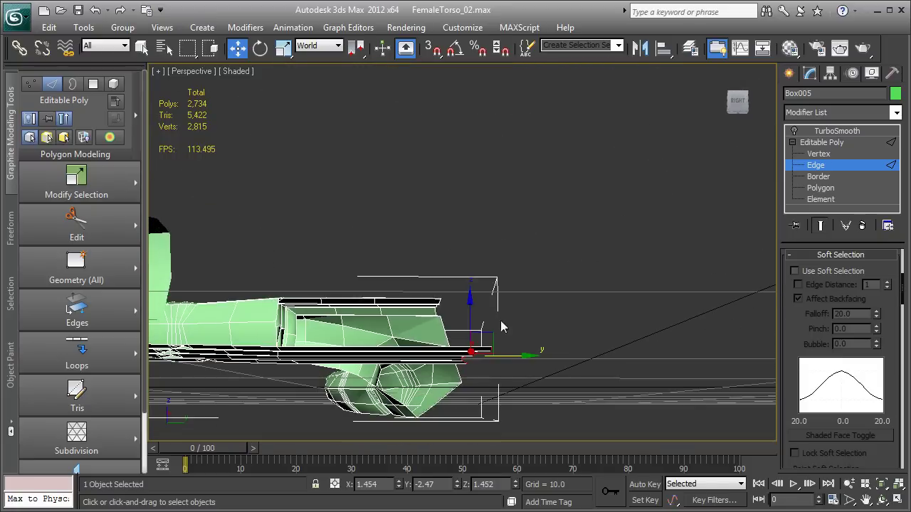
drag(449, 297, 450, 320)
mouse_move(450, 320)
alt+middle_down()
mouse_move(599, 342)
mouse_move(390, 374)
mouse_move(387, 352)
mouse_move(346, 394)
mouse_move(521, 325)
mouse_move(400, 304)
alt+middle_up()
mouse_move(77, 354)
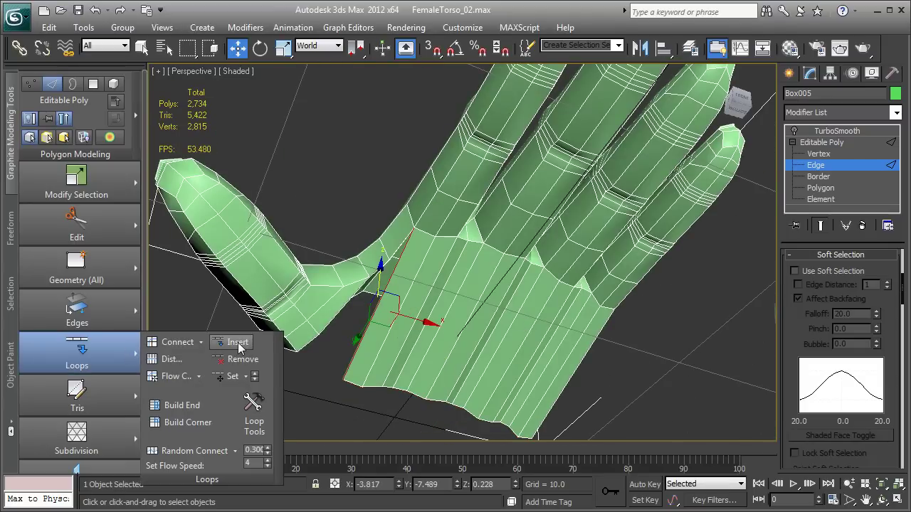
Step: Insert an edge loop across the palm, grow to neighbouring loops, and chamfer them
click(238, 344)
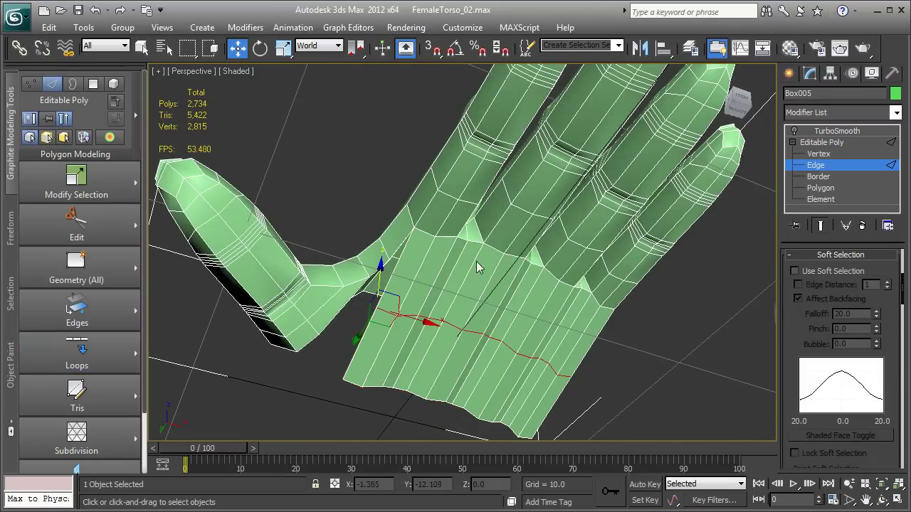
key(ctrl+Page_Up)
key(ctrl+shift+c)
alt+middle_drag(638, 371, 543, 370)
scroll(348, 261, up, 5)
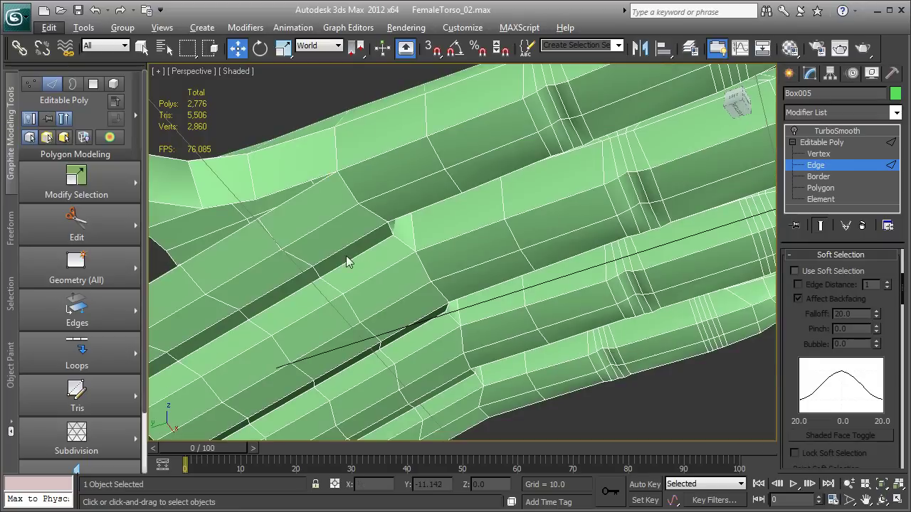
scroll(347, 261, down, 3)
key(1)
scroll(462, 197, up, 2)
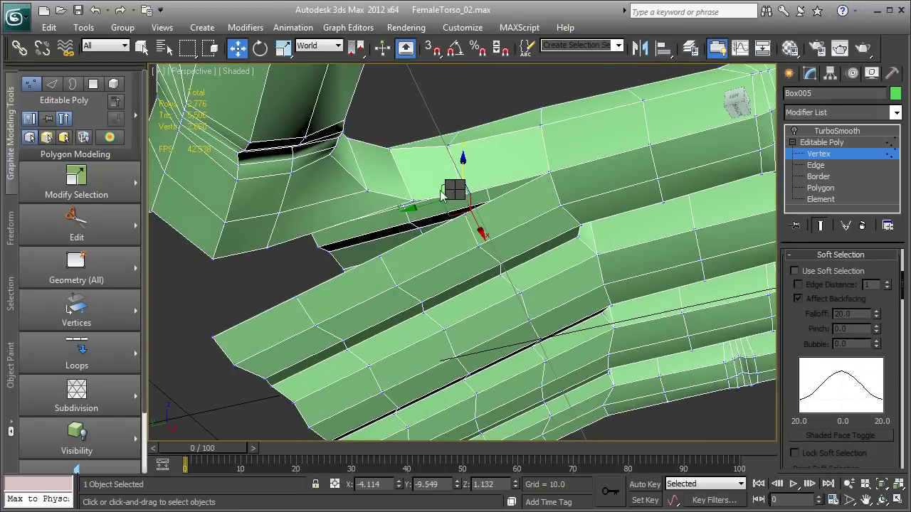
Step: Move the thumb-base vertex upward and adjust neighbouring vertices to reshape the palm faces
scroll(379, 257, up, 2)
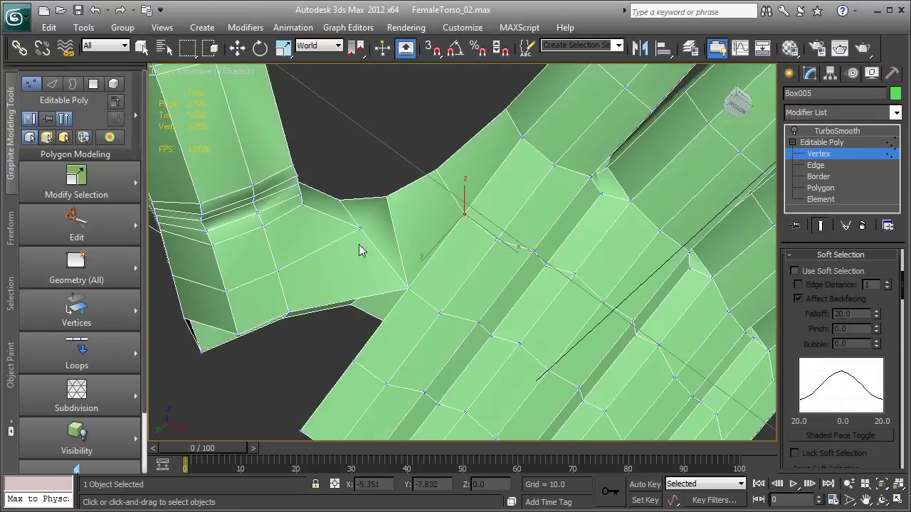
mouse_move(349, 360)
alt+middle_down()
mouse_move(401, 397)
mouse_move(427, 311)
alt+middle_up()
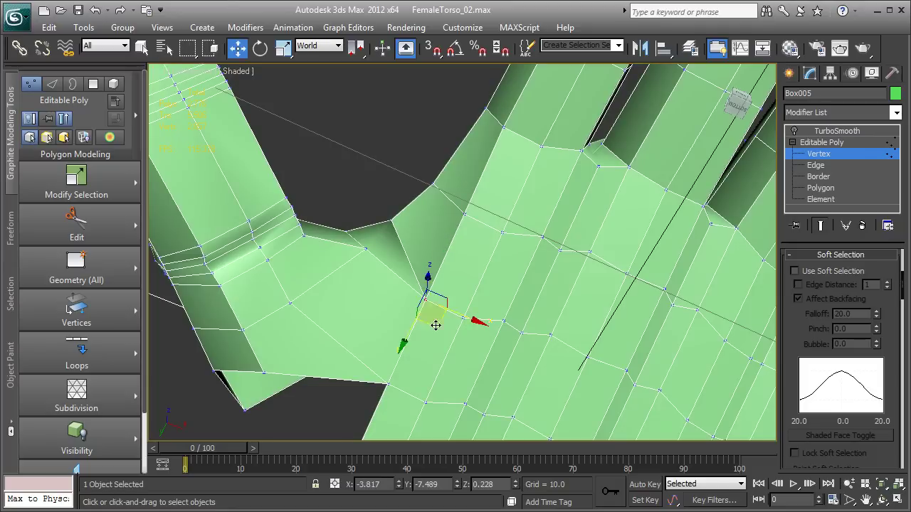
drag(436, 325, 432, 277)
click(390, 384)
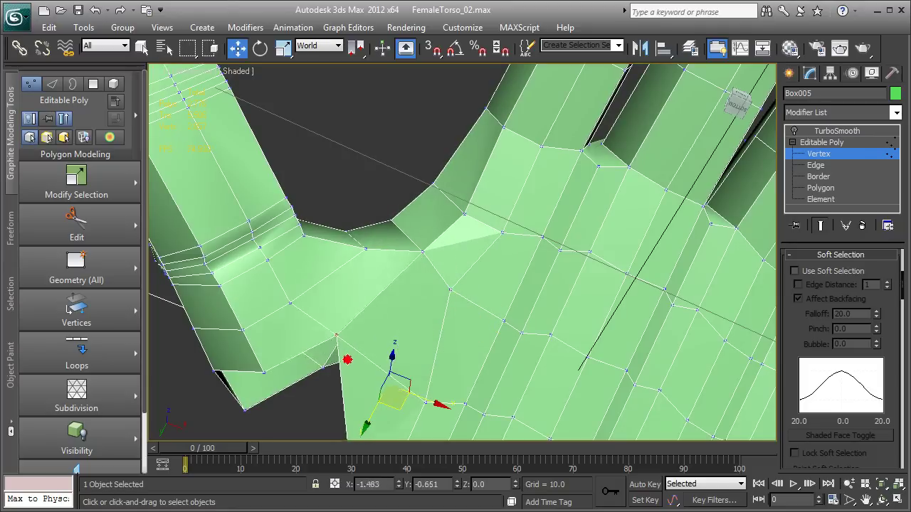
scroll(427, 299, down, 2)
scroll(433, 288, down, 3)
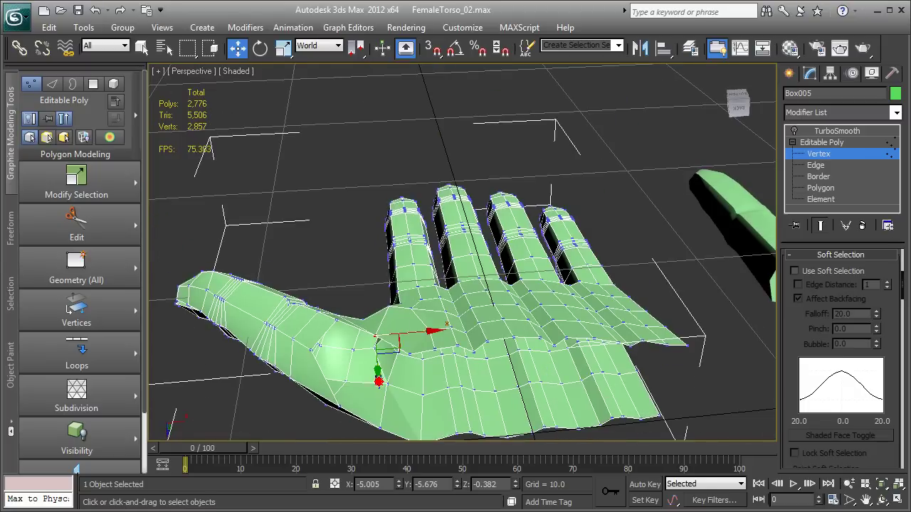
mouse_move(378, 335)
alt+middle_down()
mouse_move(402, 277)
mouse_move(378, 316)
mouse_move(467, 370)
mouse_move(375, 320)
mouse_move(410, 366)
alt+middle_up()
click(403, 279)
click(378, 316)
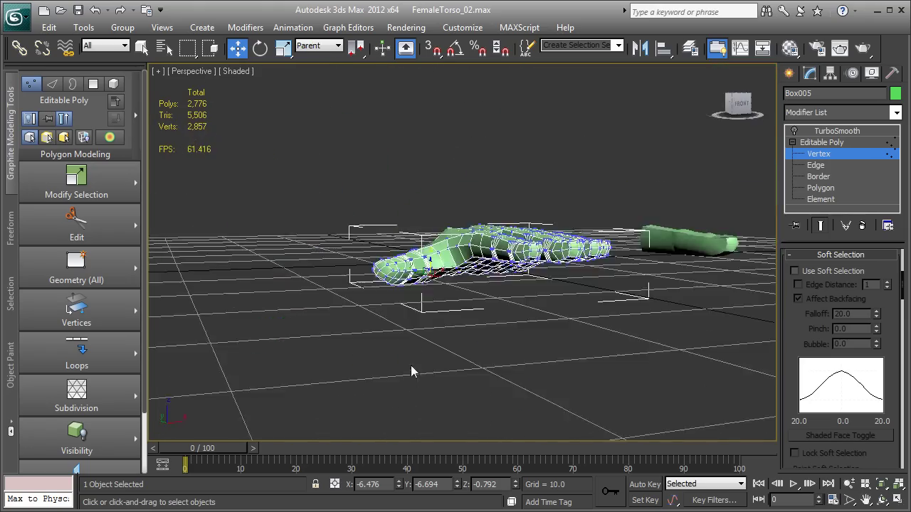
scroll(438, 368, up, 3)
mouse_move(396, 188)
alt+middle_down()
mouse_move(494, 254)
mouse_move(603, 201)
mouse_move(523, 295)
mouse_move(509, 386)
mouse_move(519, 226)
mouse_move(500, 308)
mouse_move(522, 197)
mouse_move(496, 319)
mouse_move(498, 282)
alt+middle_up()
scroll(527, 292, up, 2)
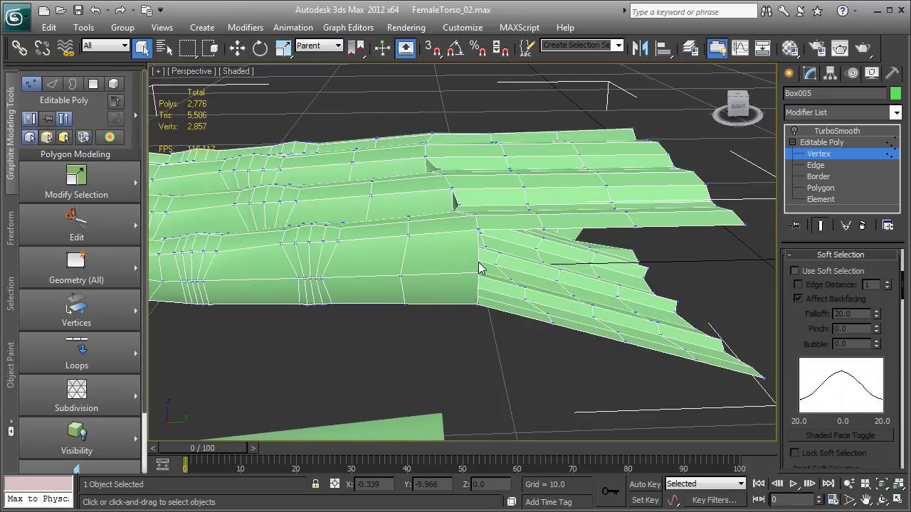
Step: Extend the hand's side edge into a new face and connect two edges across its ring
key(2)
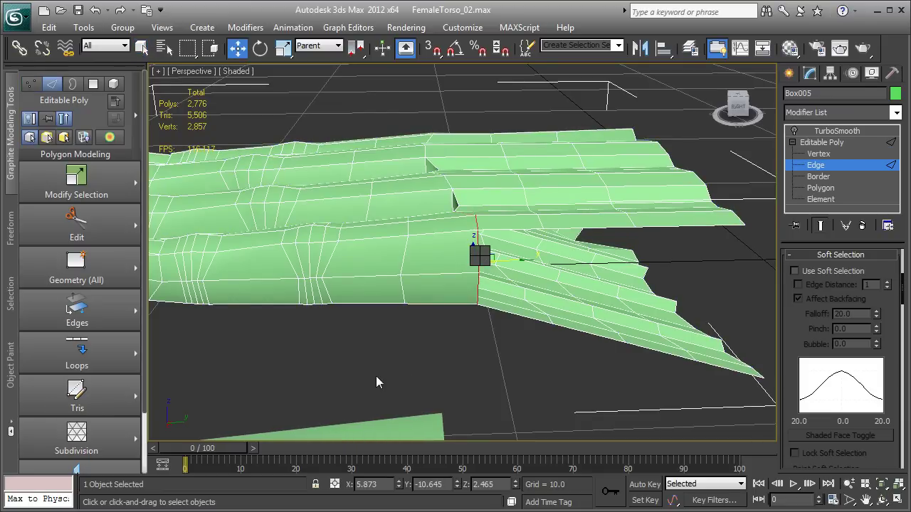
alt+middle_drag(470, 333, 478, 284)
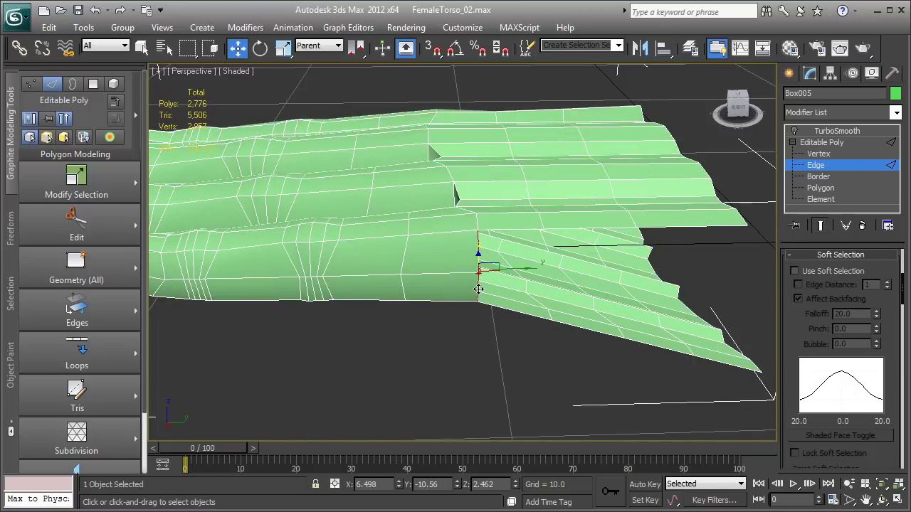
alt+middle_drag(499, 211, 502, 242)
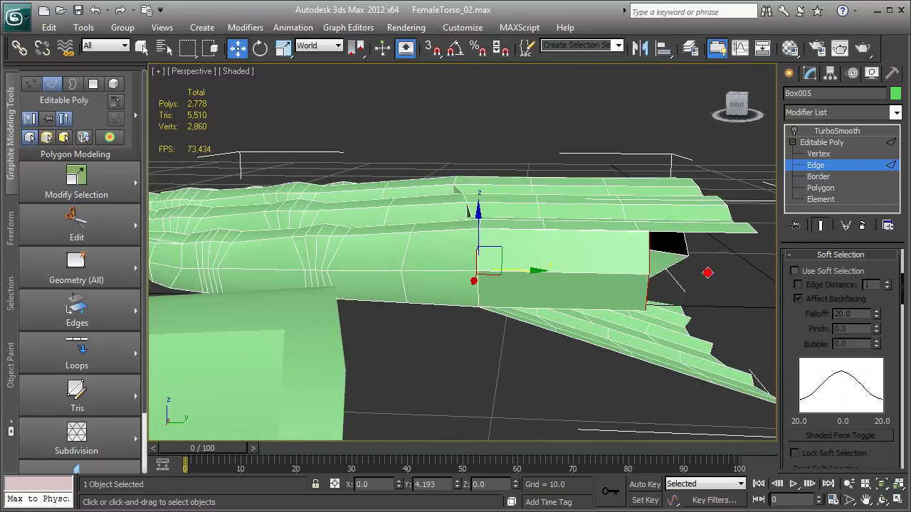
scroll(683, 317, up, 3)
alt+middle_drag(681, 320, 518, 217)
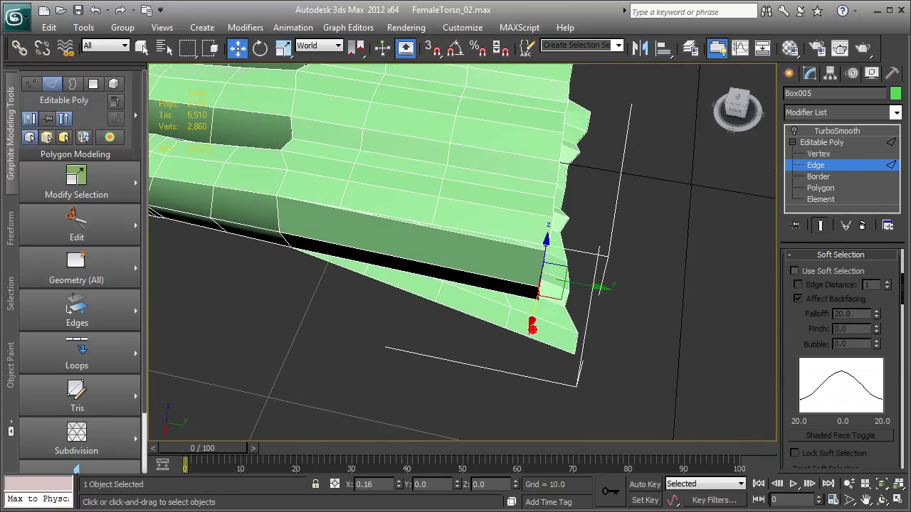
click(77, 352)
click(178, 342)
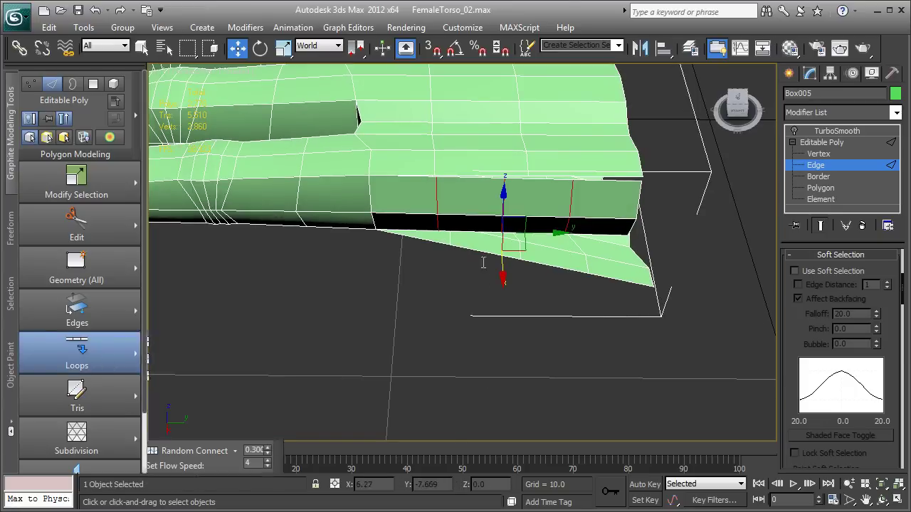
Step: Select and adjust a vertex on the new side strip, checking its pointed tip
alt+middle_drag(505, 207, 661, 219)
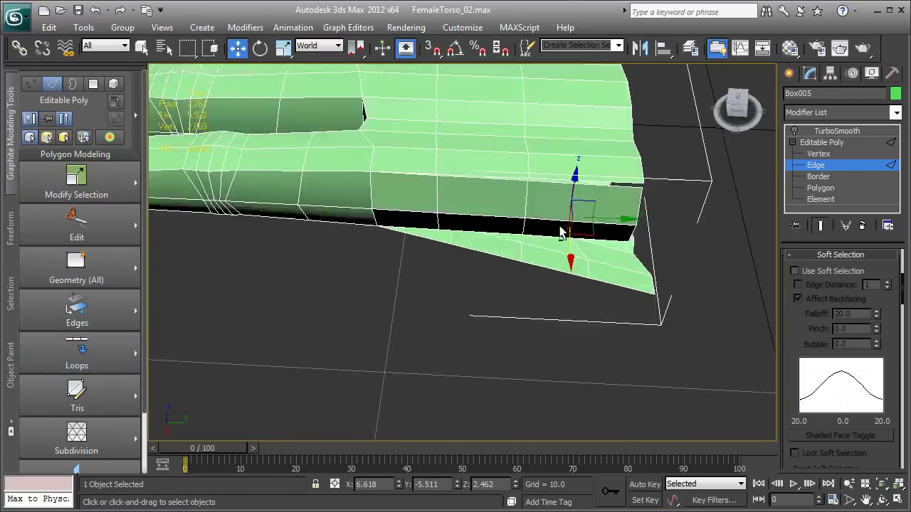
mouse_move(527, 230)
alt+middle_down()
mouse_move(477, 250)
mouse_move(435, 209)
alt+middle_up()
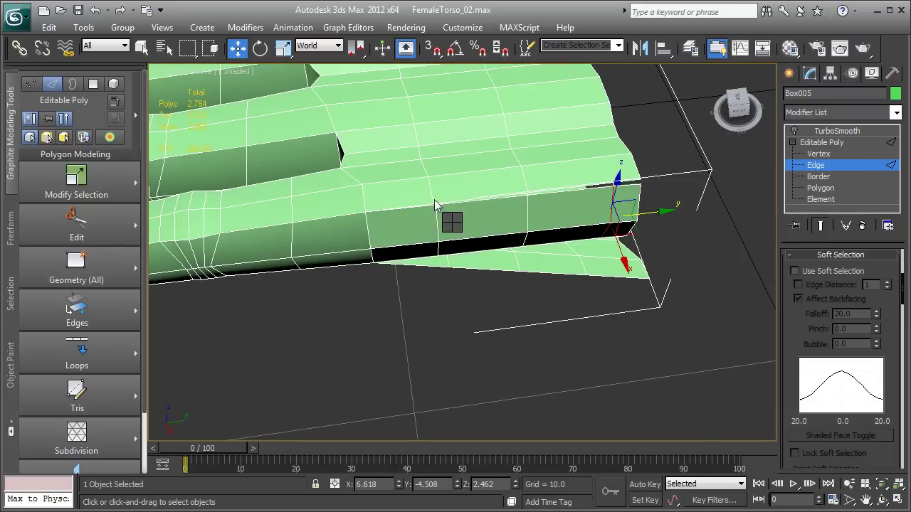
key(1)
scroll(434, 205, up, 3)
scroll(434, 204, up, 3)
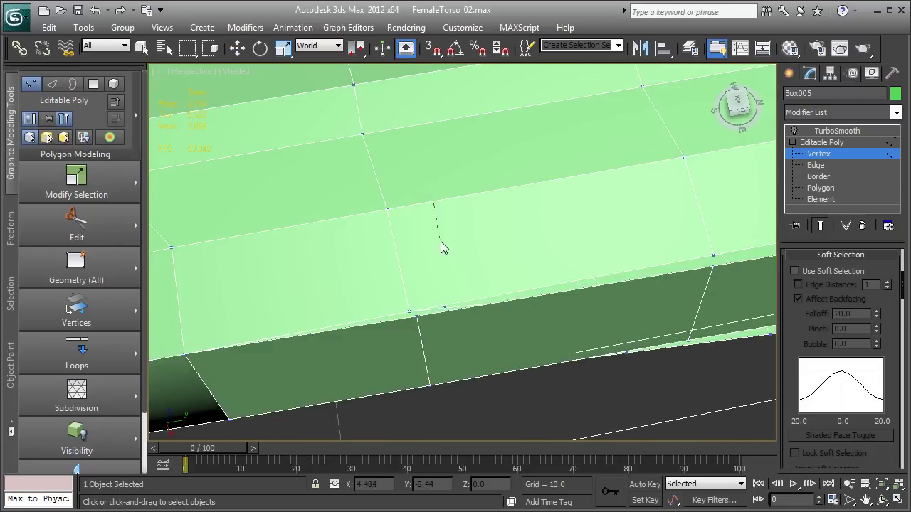
key(w)
click(408, 312)
mouse_move(713, 257)
alt+middle_down()
mouse_move(655, 291)
mouse_move(670, 249)
mouse_move(592, 275)
mouse_move(475, 241)
alt+middle_up()
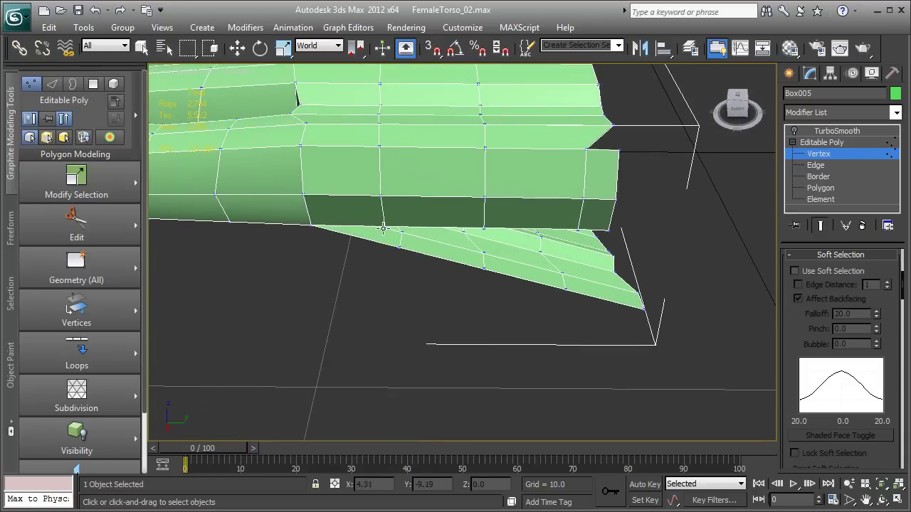
mouse_move(483, 271)
alt+middle_down()
mouse_move(576, 270)
mouse_move(597, 296)
mouse_move(570, 264)
mouse_move(472, 212)
mouse_move(513, 270)
alt+middle_up()
scroll(565, 258, down, 5)
scroll(539, 303, up, 4)
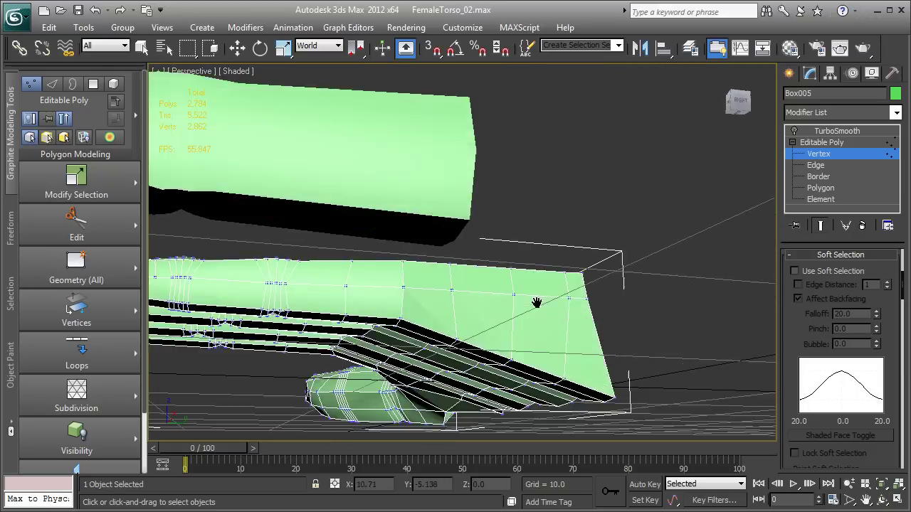
alt+middle_drag(539, 304, 541, 274)
Step: Reshape the fingers with Paint Deform Shift brush strokes in Polygon mode
key(4)
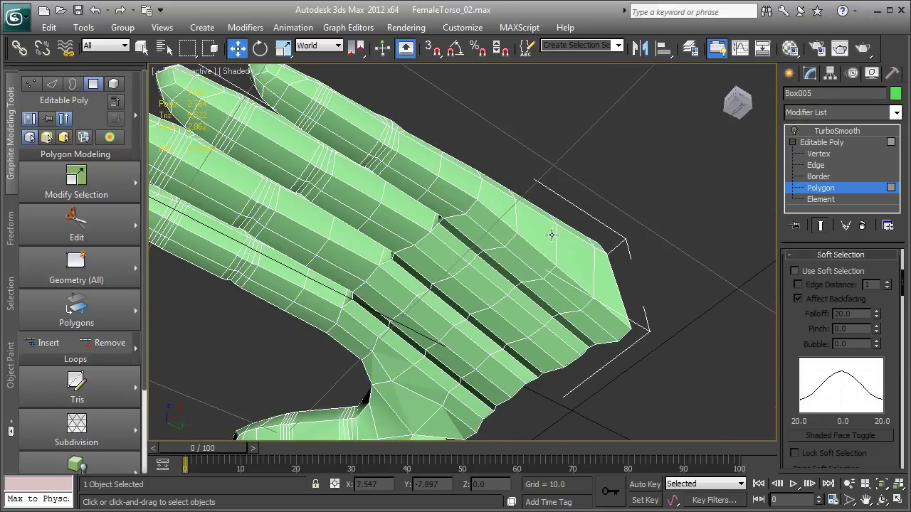
alt+middle_drag(553, 235, 541, 235)
click(11, 229)
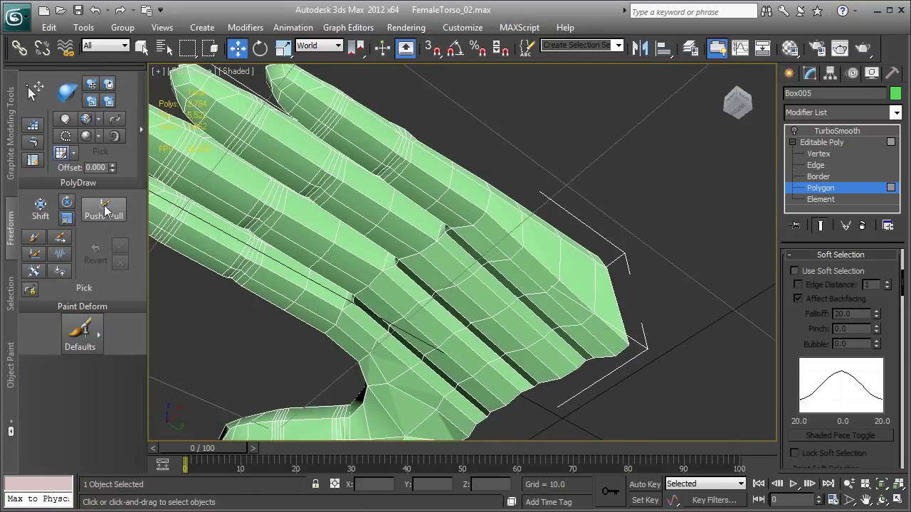
click(33, 239)
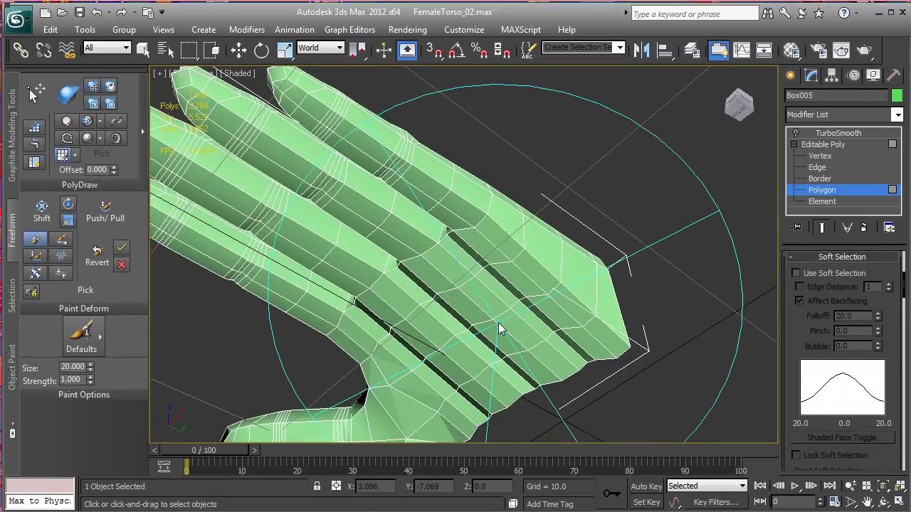
middle_drag(498, 329, 499, 322)
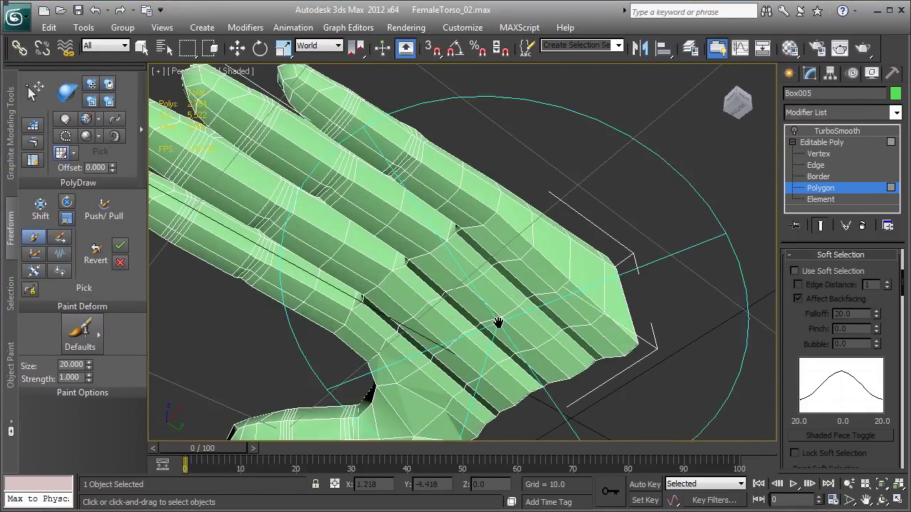
click(34, 239)
click(35, 240)
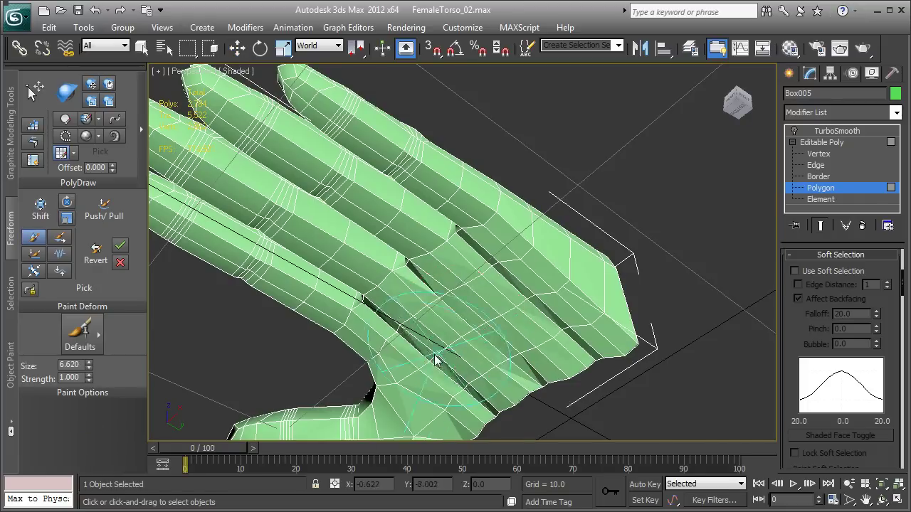
drag(435, 360, 545, 248)
mouse_move(545, 248)
alt+middle_down()
mouse_move(502, 372)
mouse_move(443, 291)
mouse_move(580, 368)
alt+middle_up()
Step: Inspect the fingers from below and select the Push/Pull brush
mouse_move(368, 209)
alt+middle_down()
mouse_move(443, 187)
mouse_move(605, 332)
mouse_move(477, 346)
mouse_move(533, 368)
mouse_move(510, 240)
mouse_move(722, 362)
mouse_move(503, 264)
alt+middle_up()
scroll(478, 257, up, 3)
mouse_move(505, 140)
alt+middle_down()
mouse_move(514, 244)
mouse_move(553, 270)
mouse_move(396, 292)
mouse_move(370, 213)
alt+middle_up()
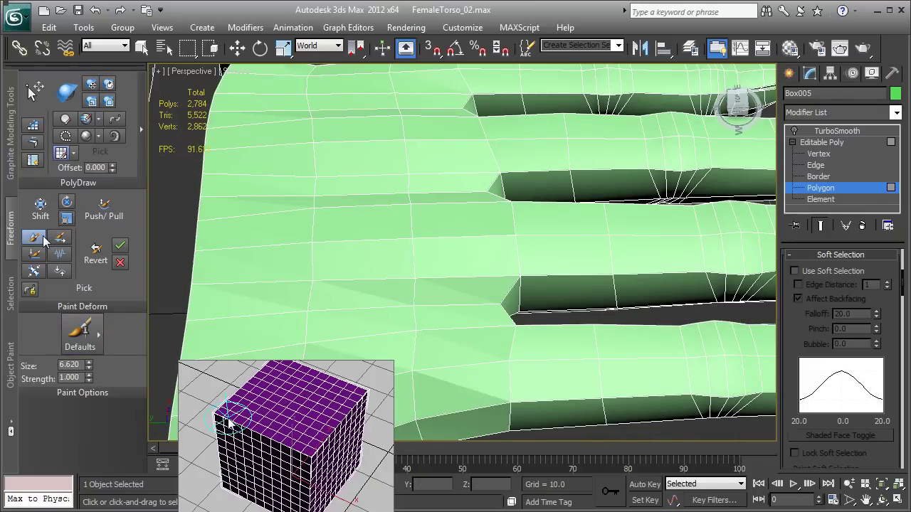
mouse_move(214, 242)
alt+middle_down()
mouse_move(443, 203)
mouse_move(482, 346)
mouse_move(255, 266)
mouse_move(474, 313)
mouse_move(306, 313)
mouse_move(498, 299)
alt+middle_up()
scroll(305, 313, up, 2)
click(104, 210)
mouse_move(564, 324)
alt+middle_down()
mouse_move(488, 299)
mouse_move(429, 265)
alt+middle_up()
mouse_move(234, 316)
alt+middle_down()
mouse_move(525, 272)
mouse_move(378, 356)
mouse_move(545, 350)
mouse_move(442, 280)
alt+middle_up()
mouse_move(321, 441)
alt+middle_down()
mouse_move(543, 282)
mouse_move(339, 292)
mouse_move(338, 401)
mouse_move(517, 368)
mouse_move(489, 342)
mouse_move(458, 356)
mouse_move(451, 340)
mouse_move(489, 284)
mouse_move(443, 311)
mouse_move(539, 281)
alt+middle_up()
key(w)
Step: Extend the wrist border into new faces and Relax the mesh around the opening
key(3)
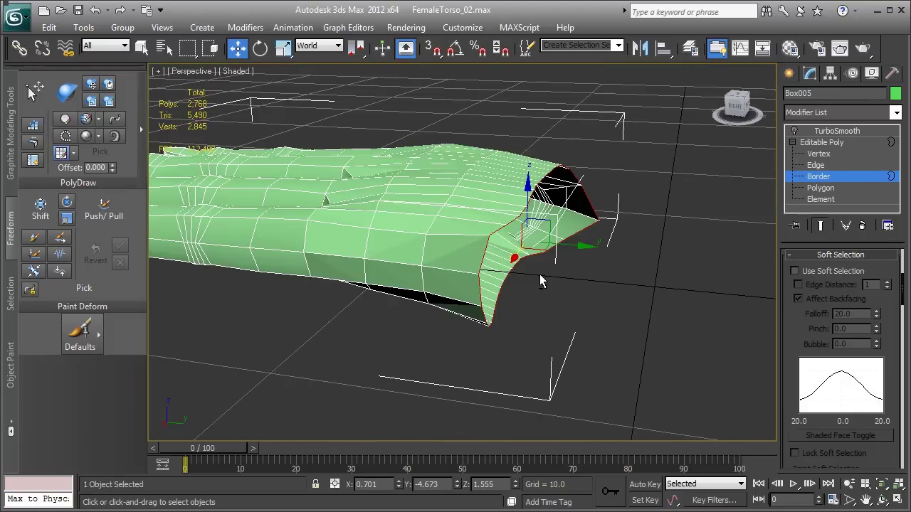
mouse_move(603, 242)
alt+middle_down()
mouse_move(588, 249)
mouse_move(667, 249)
mouse_move(158, 213)
alt+middle_up()
key(w)
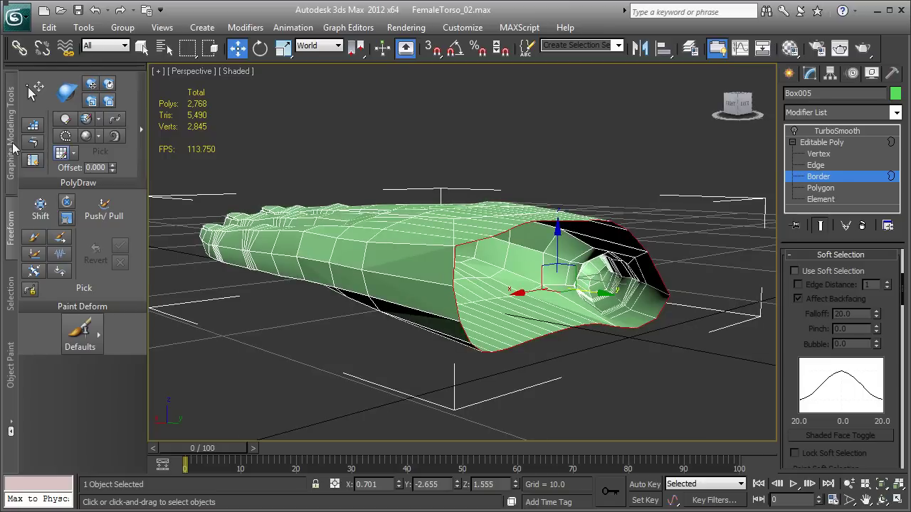
click(13, 147)
mouse_move(76, 267)
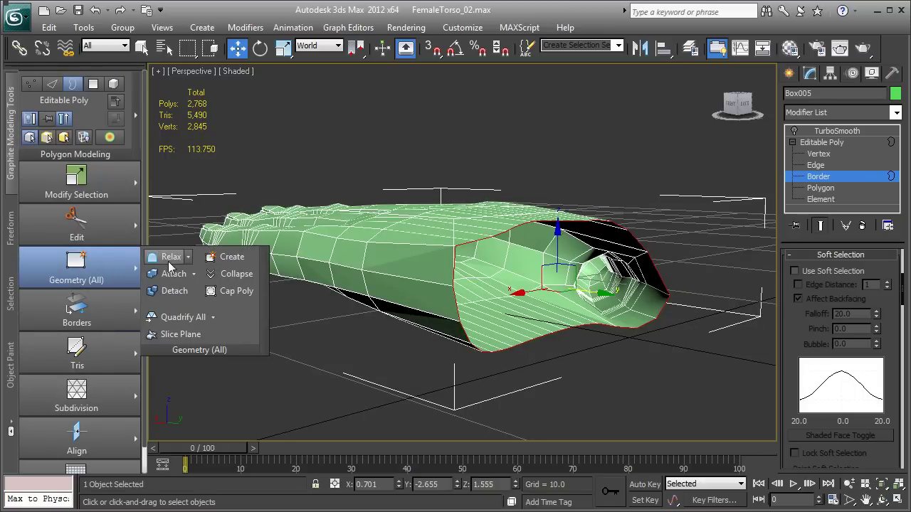
click(181, 260)
Step: Inspect the wrist opening, move the border, and adjust a vertex beside it
mouse_move(427, 299)
alt+middle_down()
mouse_move(514, 290)
mouse_move(510, 340)
alt+middle_up()
alt+middle_drag(646, 287, 639, 352)
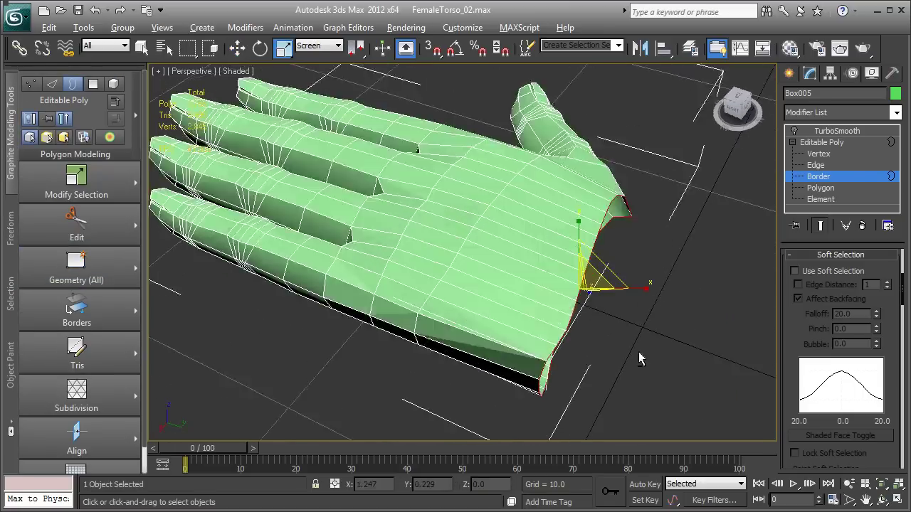
scroll(638, 351, up, 5)
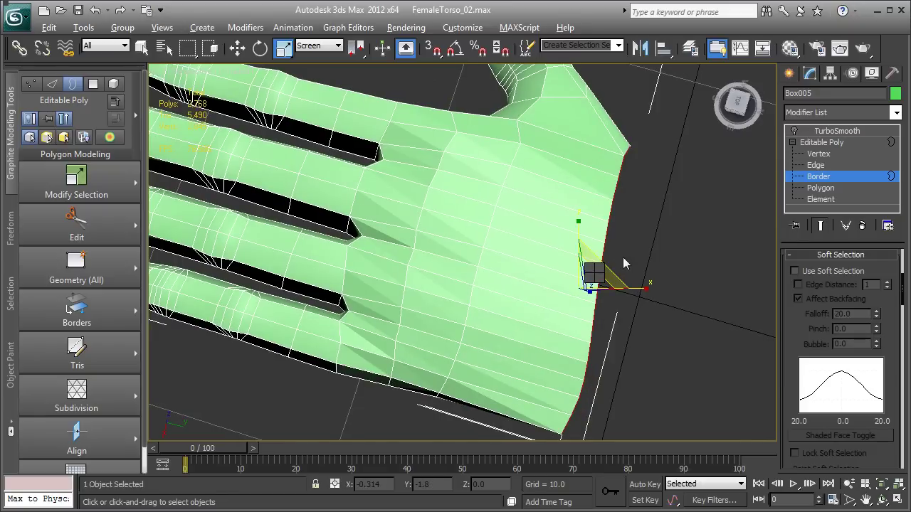
scroll(645, 307, down, 5)
alt+middle_drag(626, 298, 598, 289)
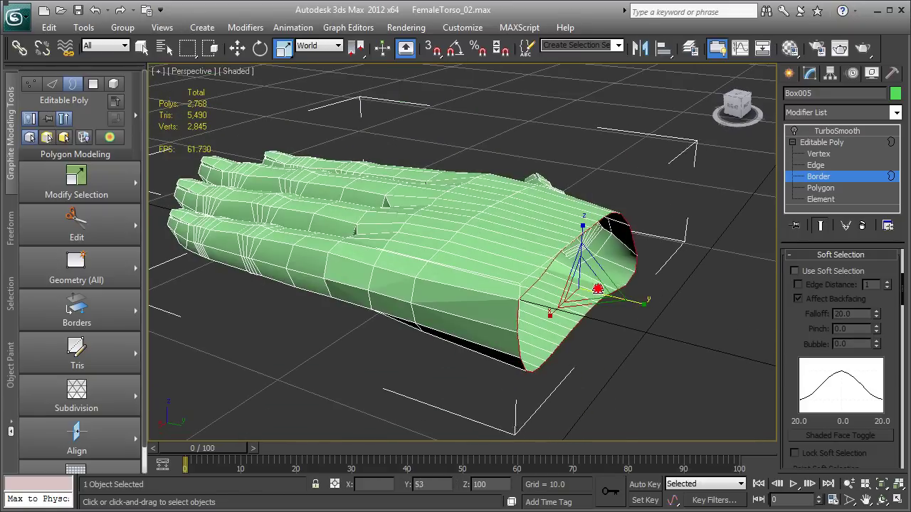
mouse_move(669, 321)
alt+middle_down()
mouse_move(697, 329)
mouse_move(616, 315)
mouse_move(565, 289)
mouse_move(508, 315)
mouse_move(549, 292)
mouse_move(676, 378)
mouse_move(592, 321)
alt+middle_up()
scroll(679, 324, up, 4)
key(w)
scroll(591, 325, up, 5)
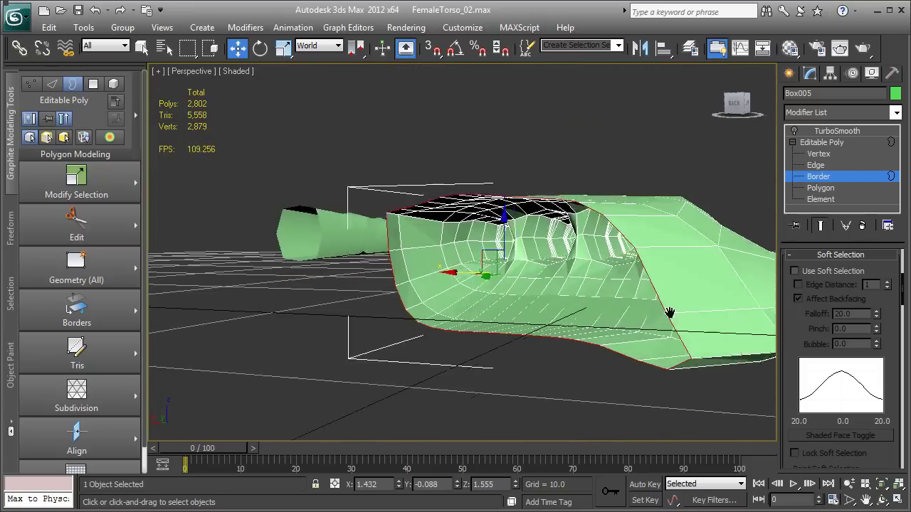
key(1)
mouse_move(591, 240)
alt+middle_down()
mouse_move(617, 330)
mouse_move(699, 337)
mouse_move(576, 275)
alt+middle_up()
key(ctrl+z)
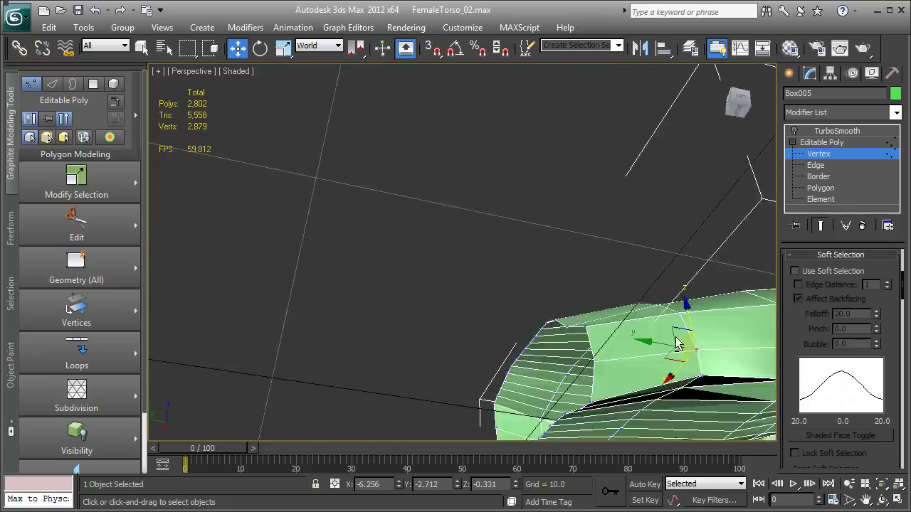
Step: Brush the palm near the thumb base with the Freeform Paint Deform Shift brush
scroll(501, 294, up, 3)
alt+middle_drag(467, 358, 244, 218)
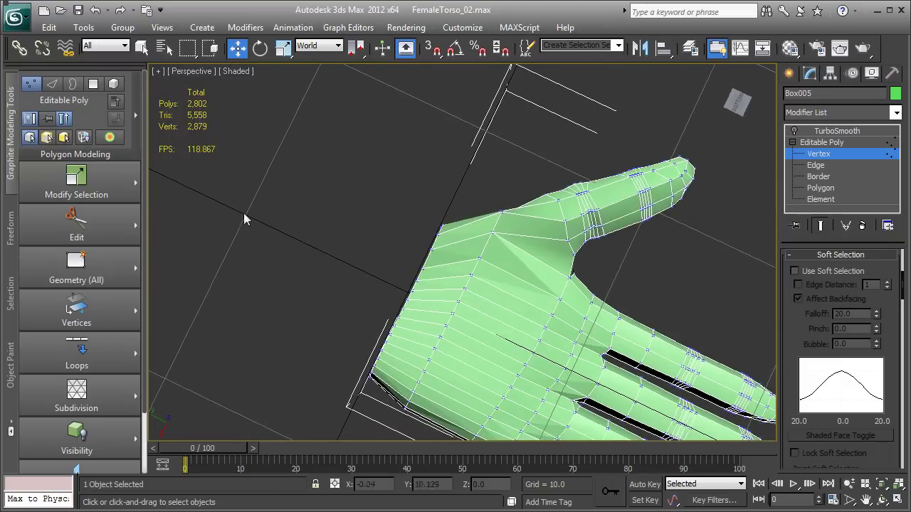
click(10, 227)
click(32, 237)
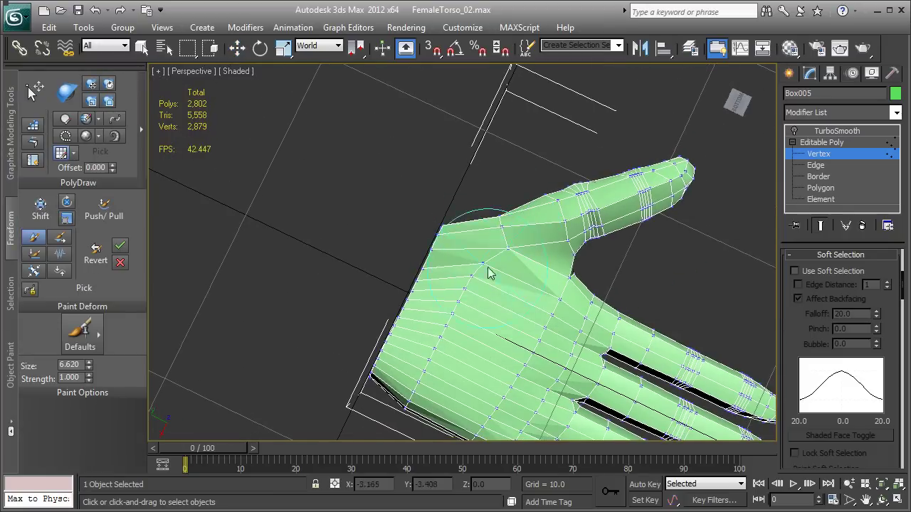
mouse_move(417, 373)
alt+middle_down()
mouse_move(595, 370)
mouse_move(422, 382)
mouse_move(535, 235)
mouse_move(437, 363)
mouse_move(429, 259)
mouse_move(448, 168)
alt+middle_up()
mouse_move(370, 153)
alt+middle_down()
mouse_move(401, 203)
mouse_move(404, 286)
mouse_move(437, 360)
mouse_move(411, 339)
mouse_move(409, 325)
mouse_move(482, 329)
mouse_move(472, 307)
alt+middle_up()
Step: Finish sculpting, switch to Edge mode and orbit to a top view of the back of the hand
right_click(379, 255)
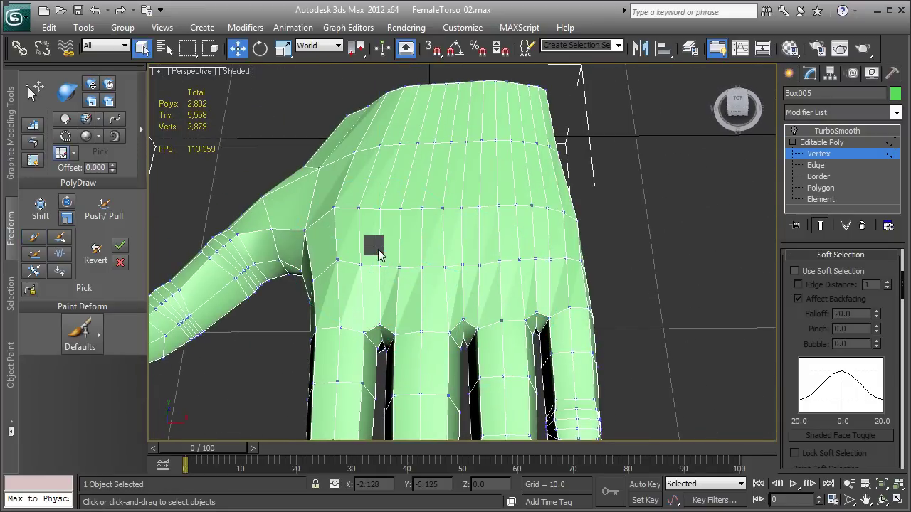
key(2)
alt+middle_drag(372, 244, 391, 229)
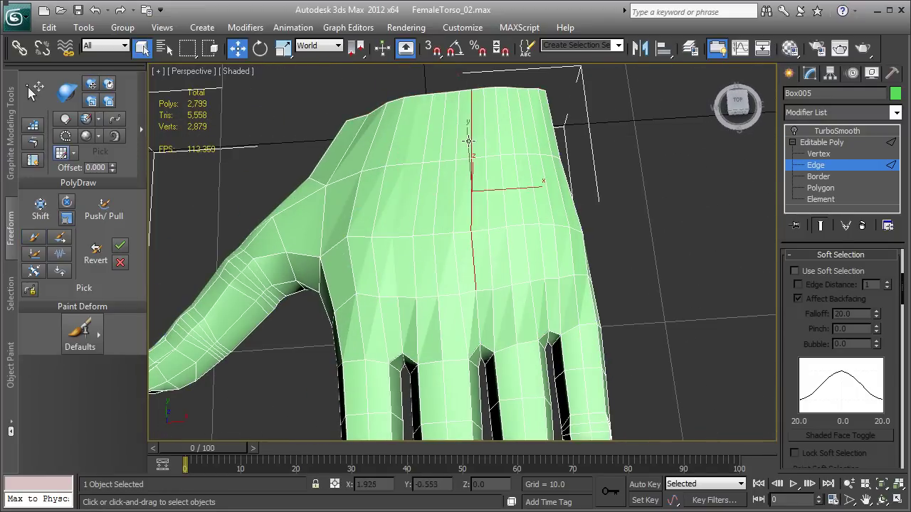
scroll(528, 143, down, 3)
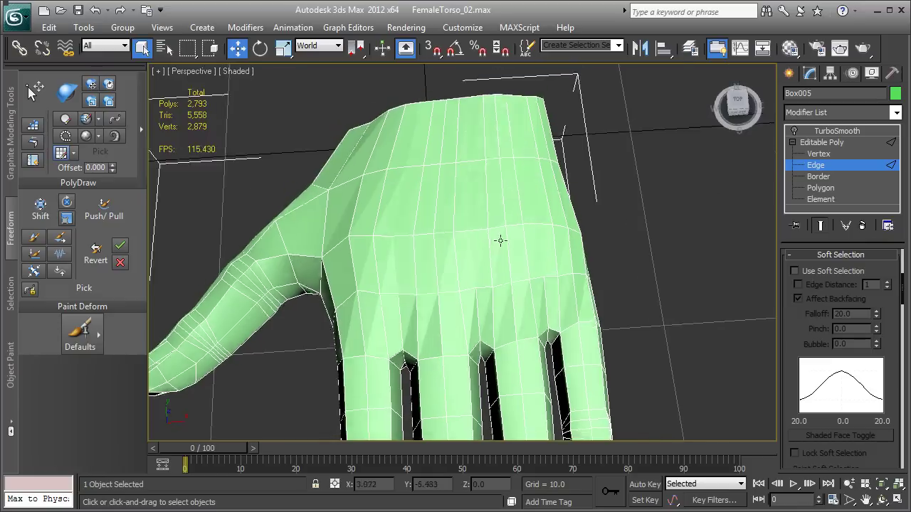
mouse_move(498, 239)
alt+middle_down()
mouse_move(528, 248)
mouse_move(559, 234)
alt+middle_up()
scroll(553, 98, up, 3)
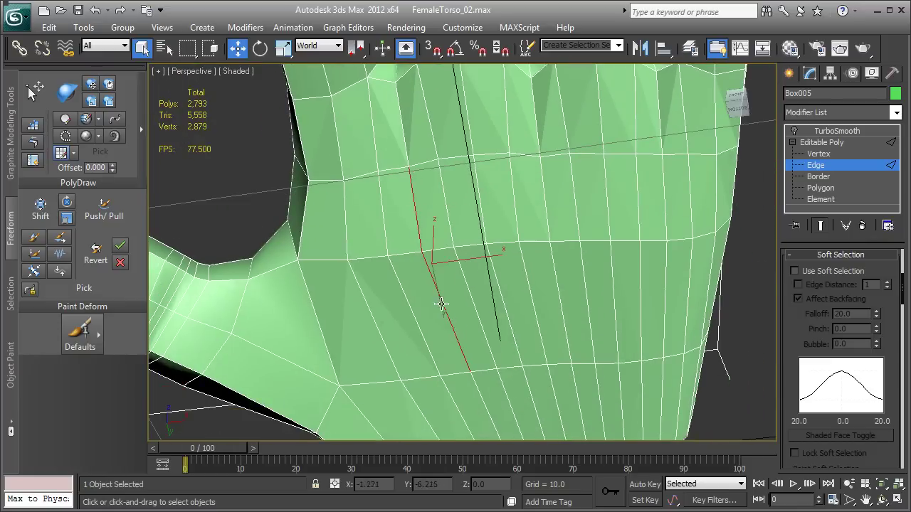
scroll(562, 221, down, 3)
scroll(565, 227, up, 2)
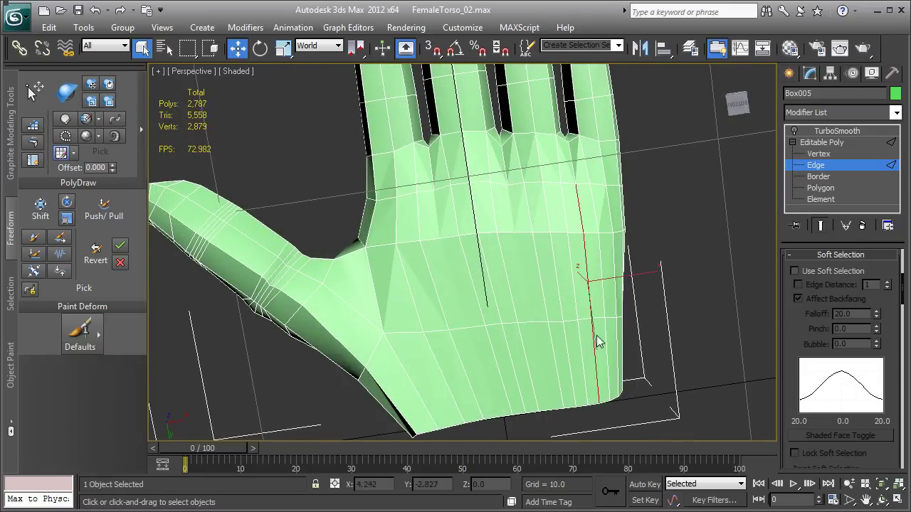
Step: Remove the selected extra edge from the back of the hand, leaving 2,784 polygons
key(BackSpace)
mouse_move(598, 341)
alt+middle_down()
mouse_move(534, 374)
mouse_move(524, 368)
alt+middle_up()
scroll(528, 378, down, 5)
scroll(498, 299, up, 5)
mouse_move(490, 270)
alt+middle_down()
mouse_move(659, 159)
mouse_move(642, 252)
alt+middle_up()
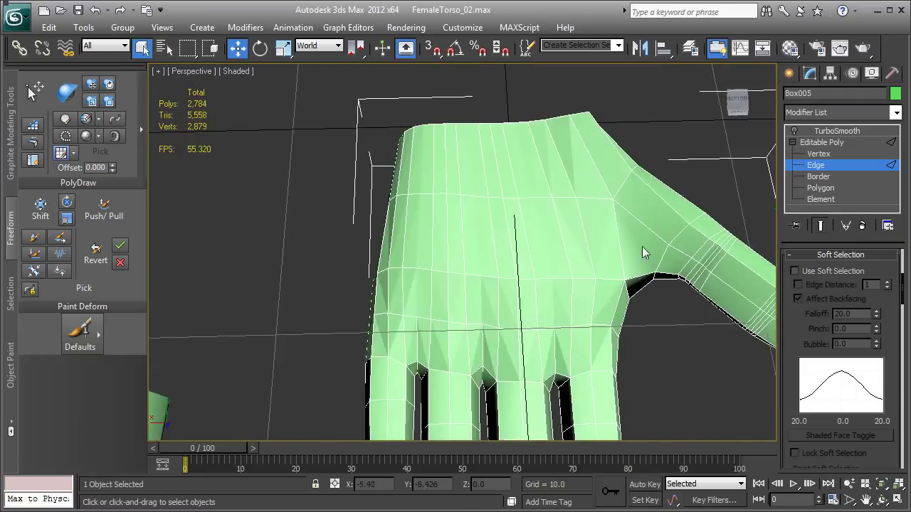
scroll(642, 252, up, 3)
alt+middle_drag(584, 311, 496, 271)
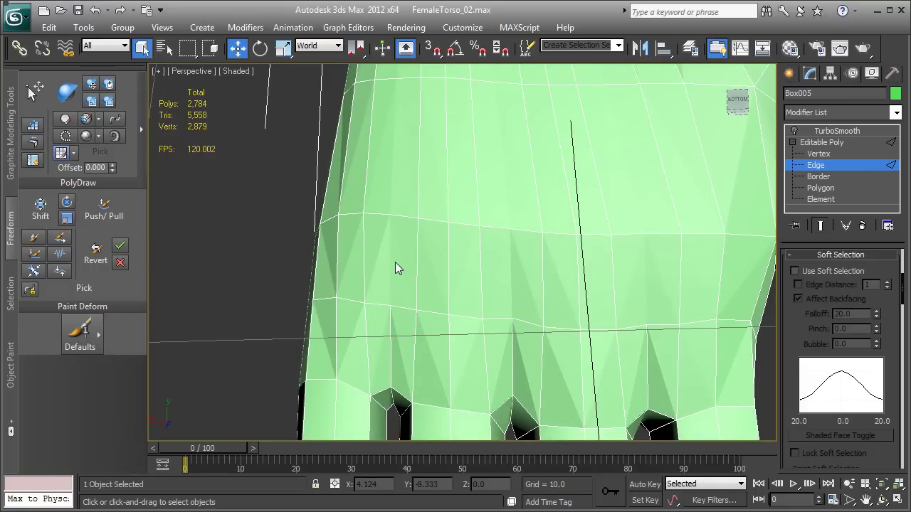
click(11, 132)
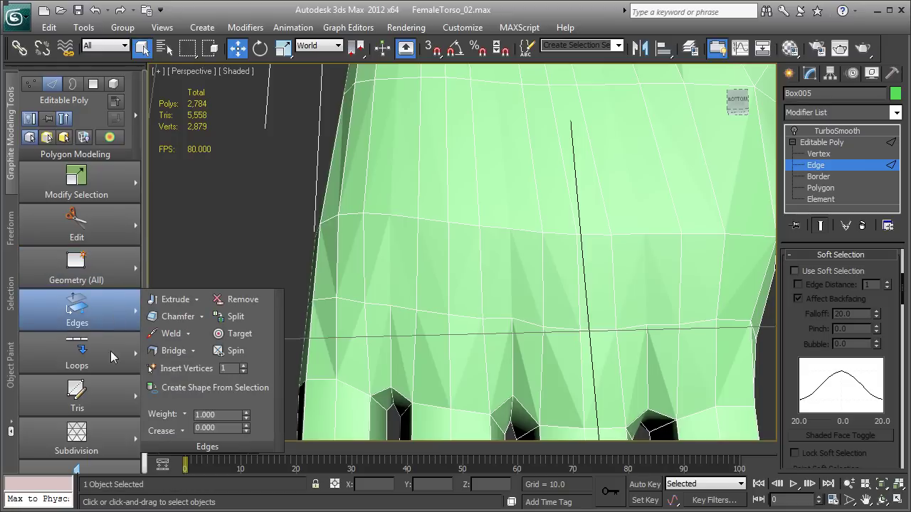
mouse_move(77, 353)
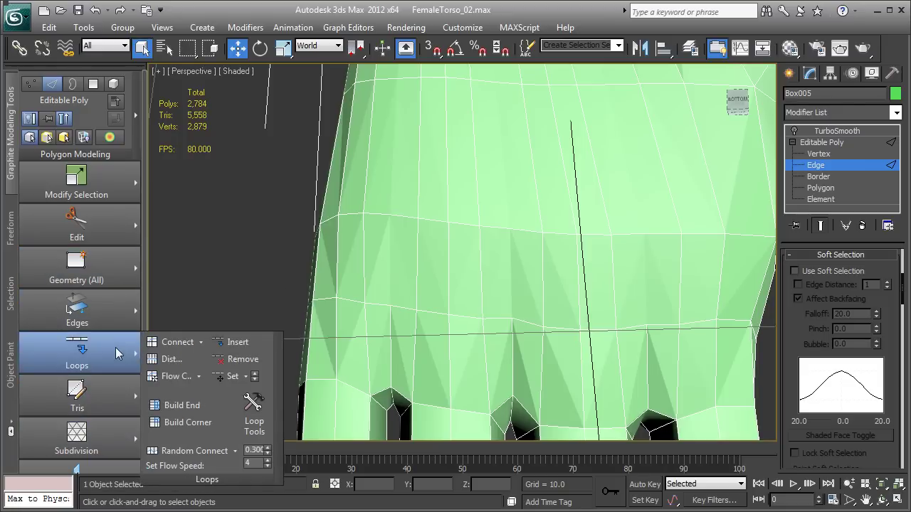
Step: Enable TurboSmooth on Box005 to preview the smoothed hand at 27,314 polygons
click(165, 446)
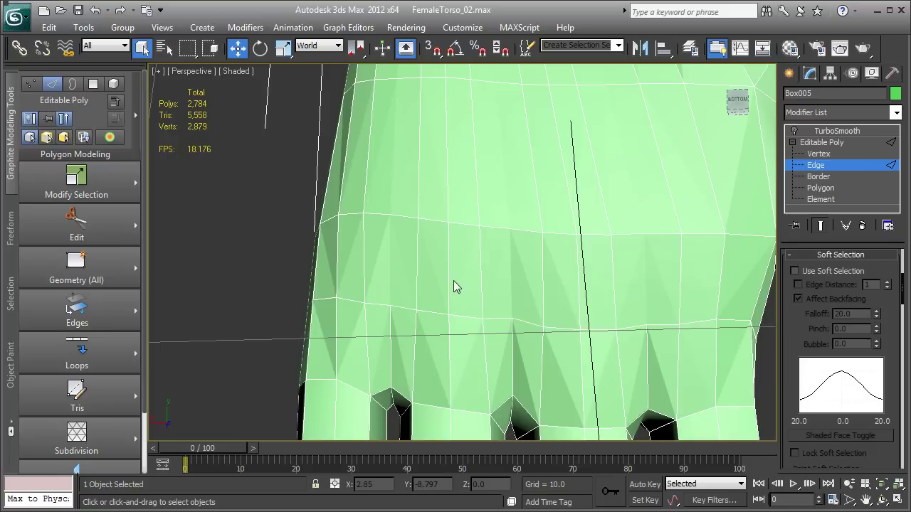
mouse_move(373, 270)
alt+middle_down()
mouse_move(496, 282)
mouse_move(489, 272)
mouse_move(514, 362)
mouse_move(561, 362)
mouse_move(548, 265)
alt+middle_up()
click(794, 131)
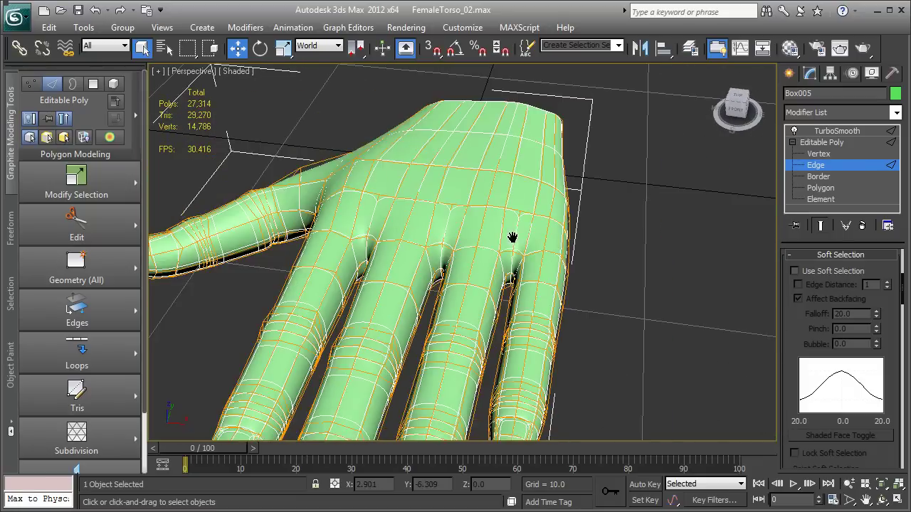